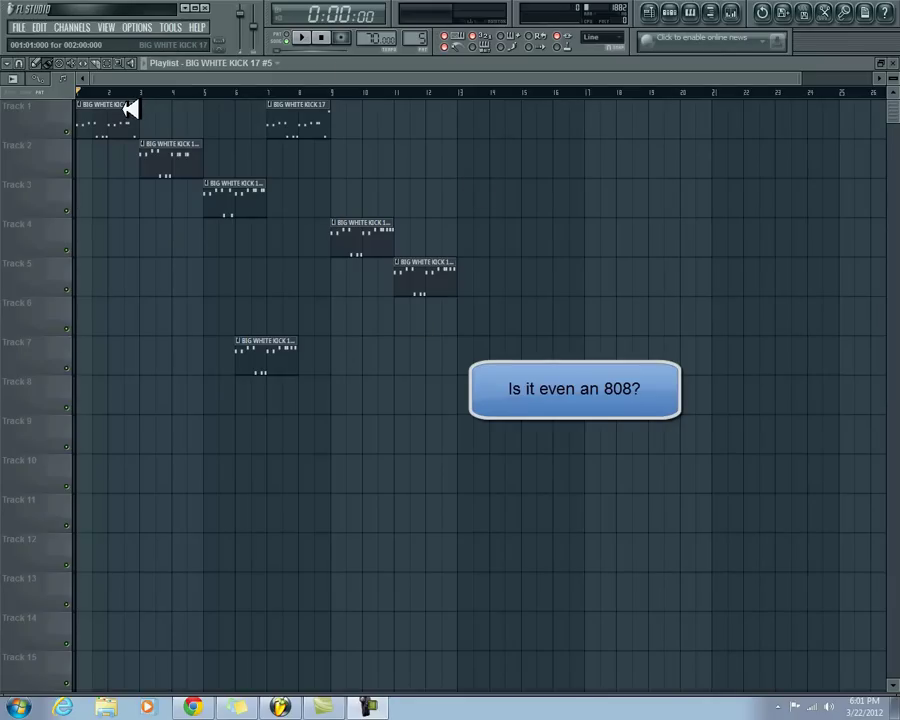
Inspect the first BIG WHITE KICK 17 channel's options and sample settings in the step sequencer
{"action": "left_click", "coordinate": [677, 11]}
{"action": "right_click", "coordinate": [178, 450]}
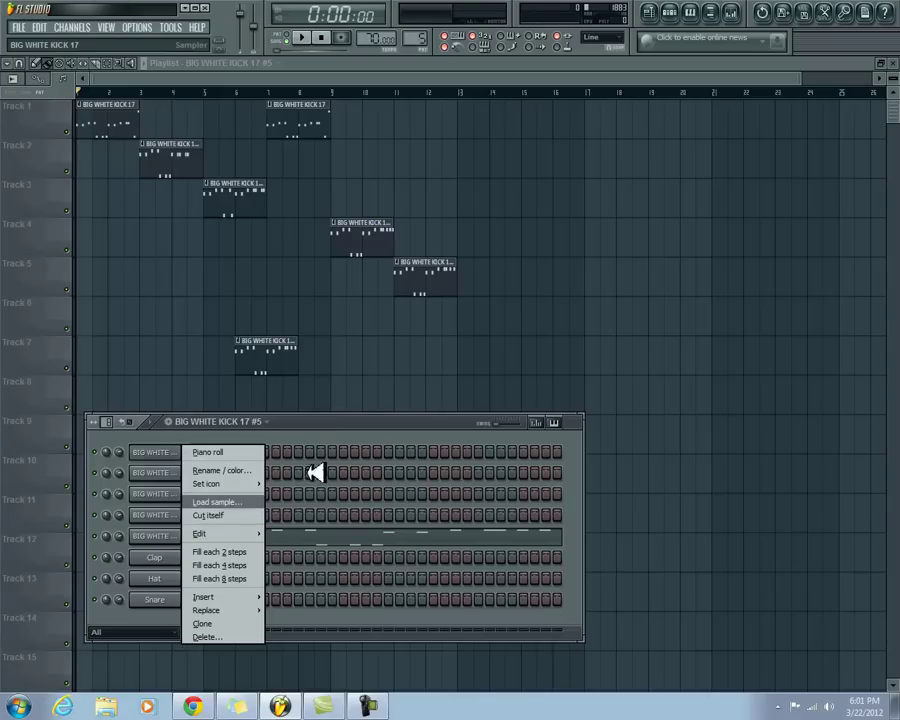
{"action": "left_click", "coordinate": [361, 419]}
{"action": "left_click", "coordinate": [174, 452]}
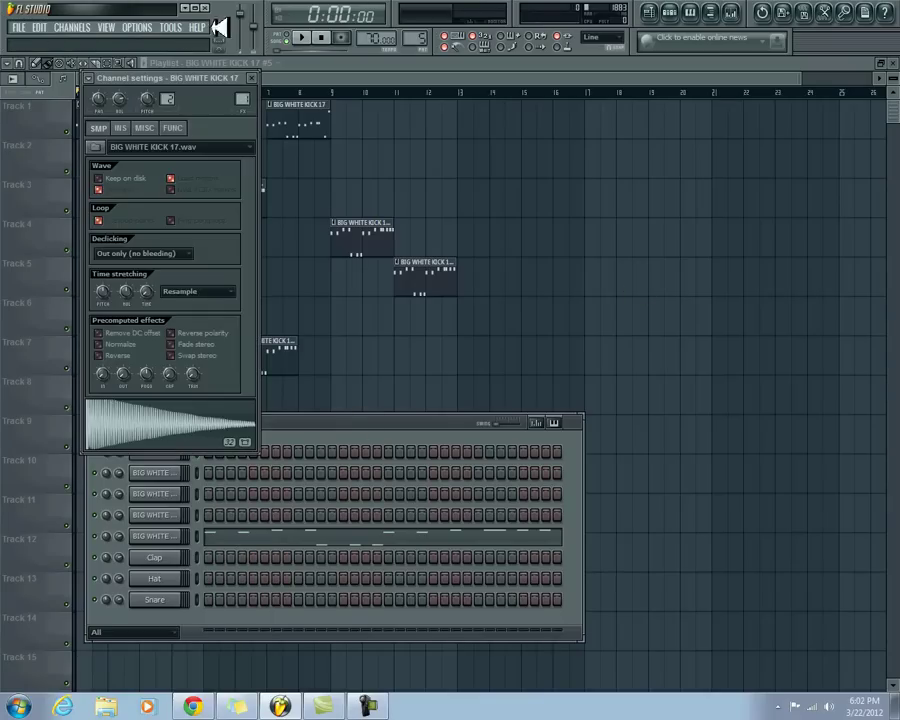
{"action": "left_click", "coordinate": [253, 77]}
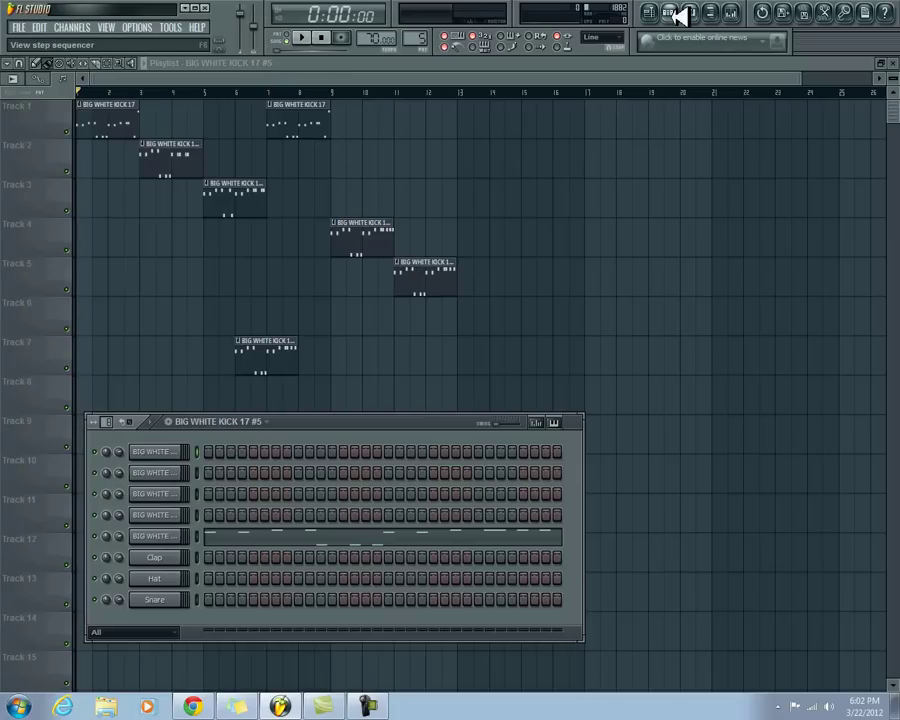
{"action": "left_click", "coordinate": [680, 13]}
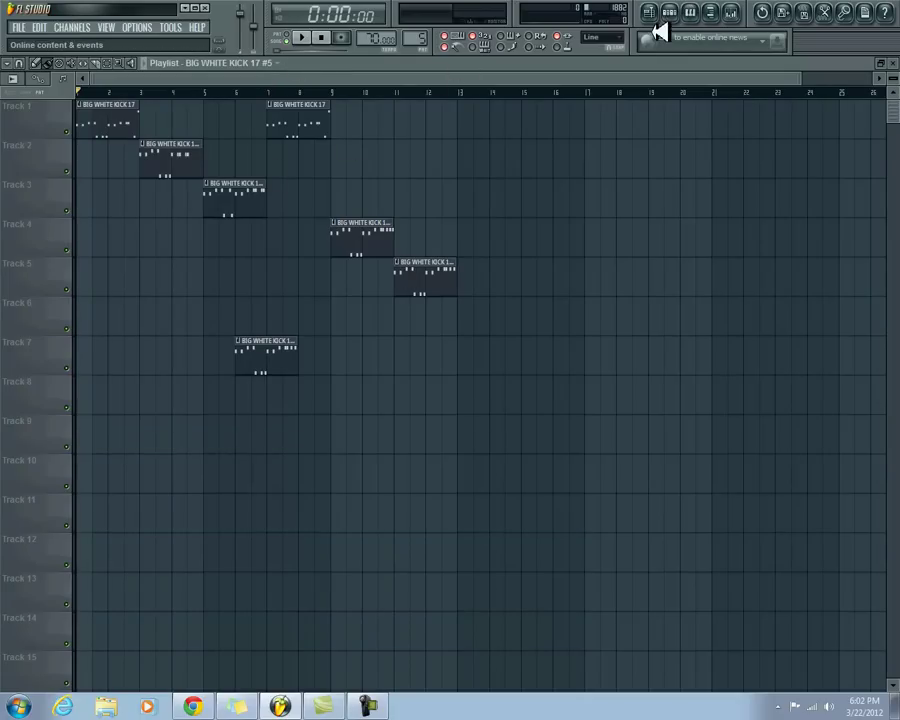
Show the browser and locate the BIG WHITE KICK 17 sample in the Lex Luger Kit folder
{"action": "left_click", "coordinate": [727, 12]}
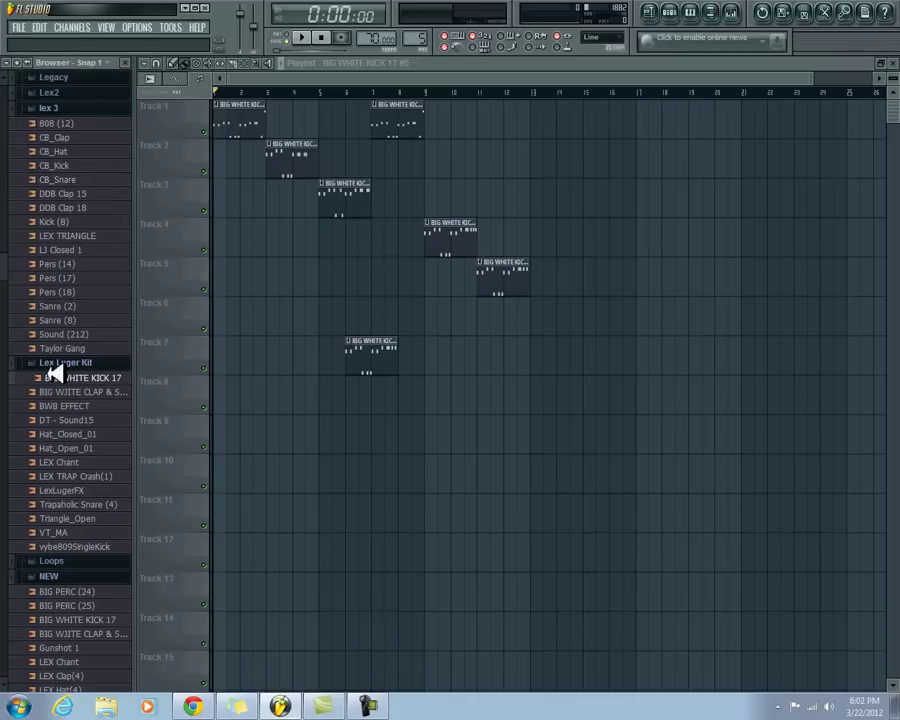
{"action": "left_click", "coordinate": [680, 13]}
{"action": "left_click_drag", "start_coordinate": [94, 377], "coordinate": [120, 374]}
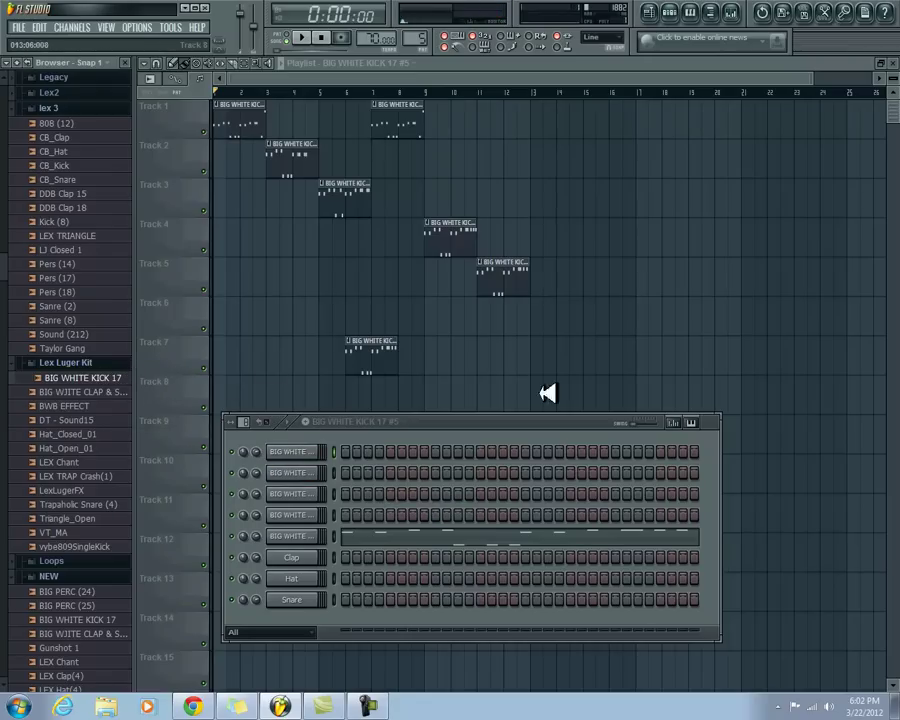
Hide the step sequencer and play the opening of the song, stopping near the end of bar 2
{"action": "left_click", "coordinate": [682, 12]}
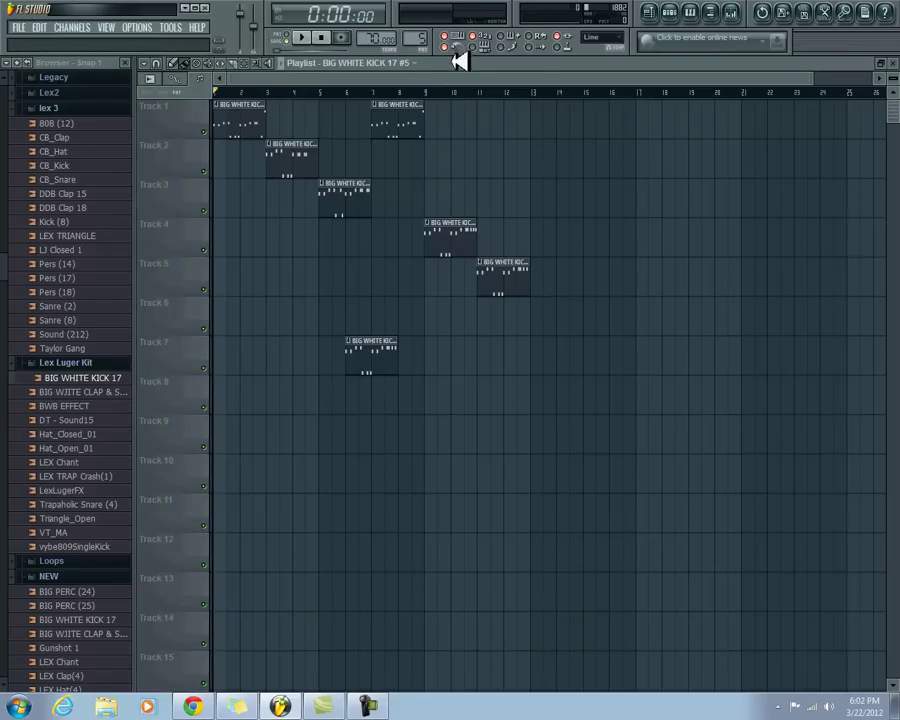
{"action": "left_click", "coordinate": [311, 37]}
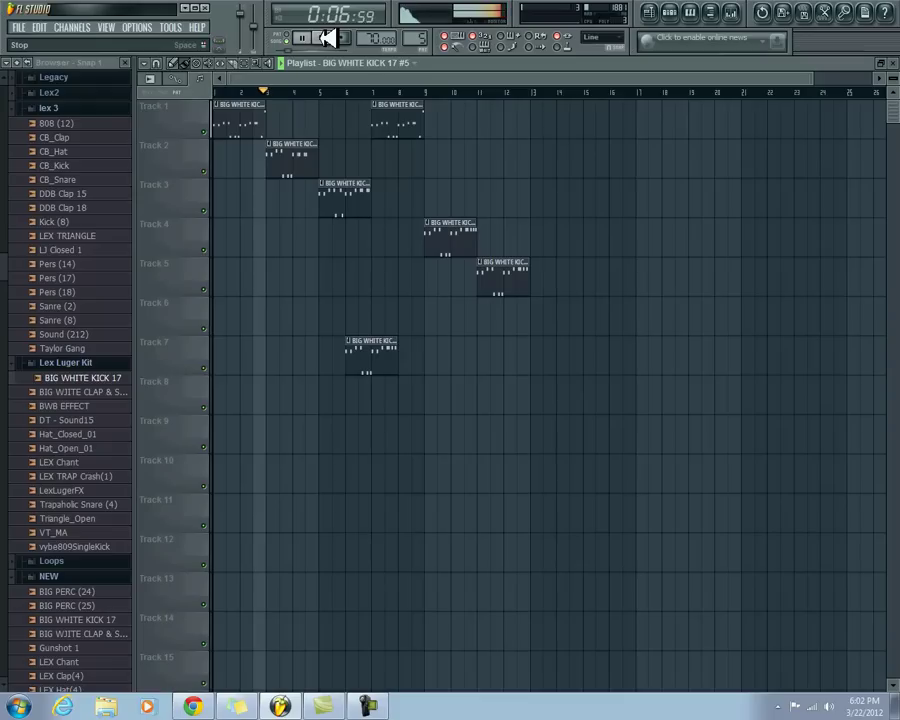
{"action": "left_click", "coordinate": [326, 38]}
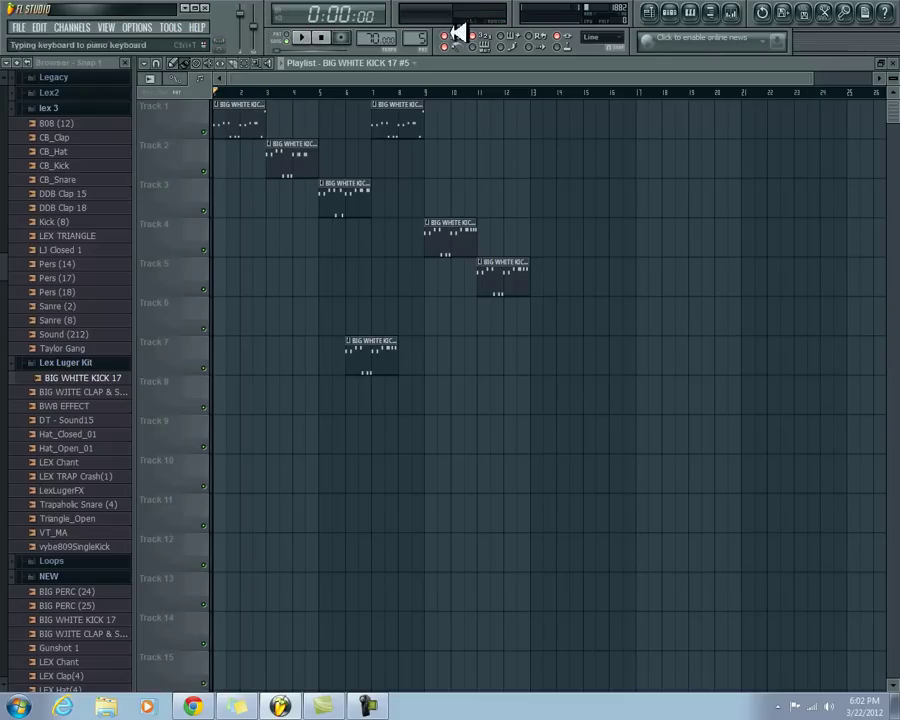
Enable Cut itself on the five BIG WHITE KICK 17 channels and check the setting on the first channel
{"action": "left_click", "coordinate": [672, 10]}
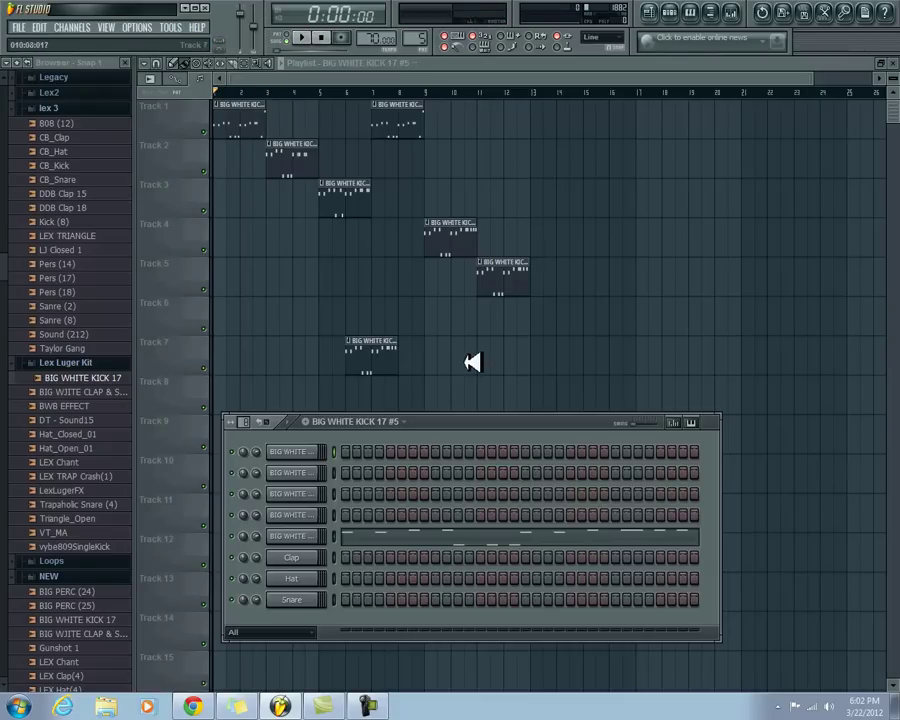
{"action": "right_click", "coordinate": [318, 451]}
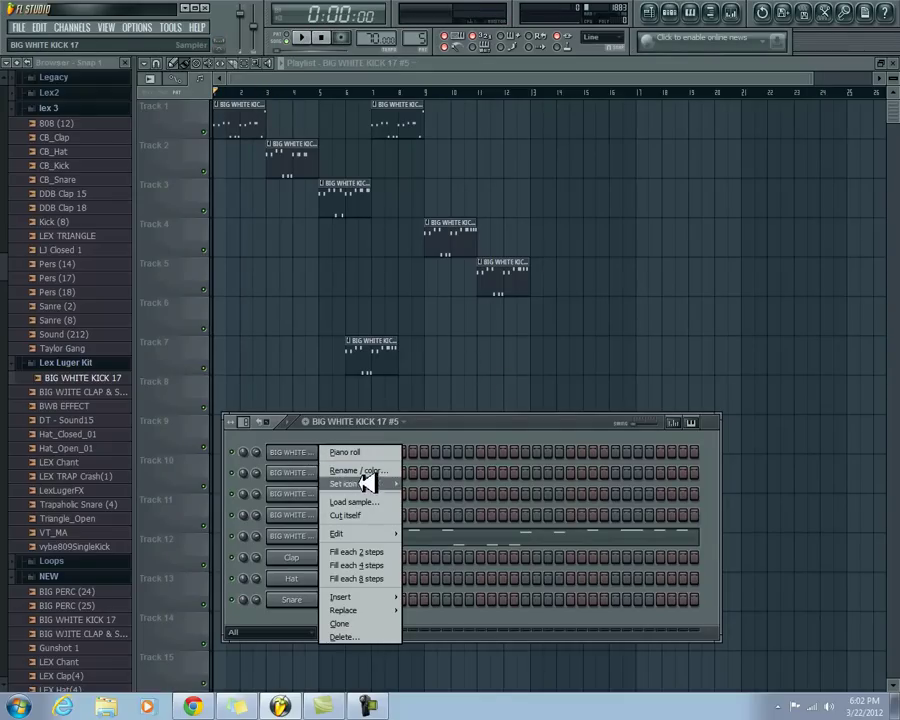
{"action": "key", "text": "Escape"}
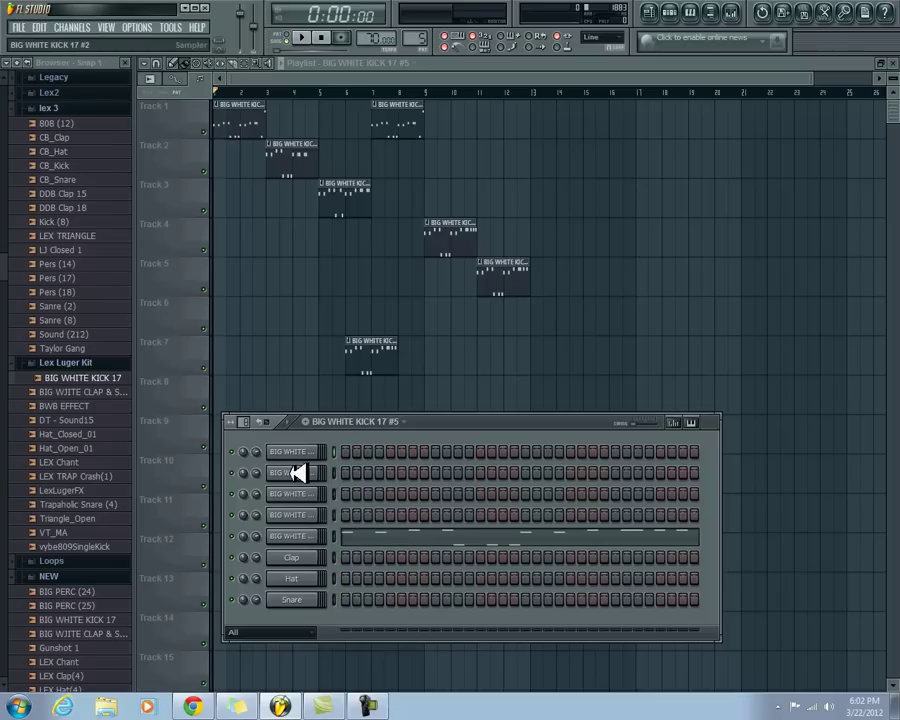
{"action": "right_click", "coordinate": [322, 472]}
{"action": "key", "text": "Escape"}
{"action": "right_click", "coordinate": [300, 494]}
{"action": "key", "text": "Escape"}
{"action": "right_click", "coordinate": [305, 516]}
{"action": "key", "text": "Escape"}
{"action": "right_click", "coordinate": [305, 538]}
{"action": "key", "text": "Escape"}
{"action": "right_click", "coordinate": [300, 452]}
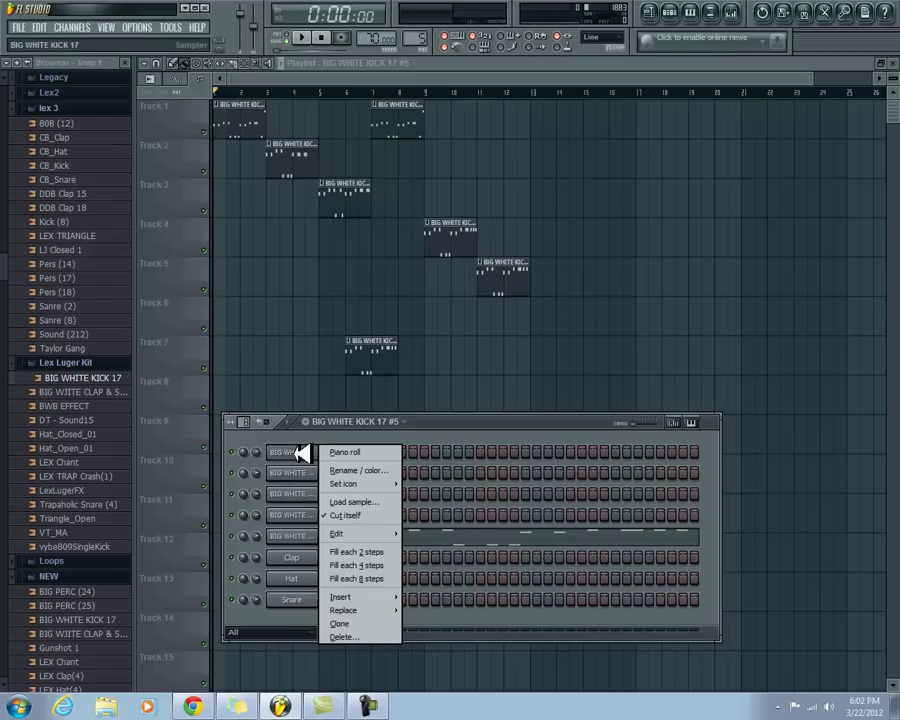
{"action": "key", "text": "Escape"}
Play the song, delete the overlapping BIG WHITE KICK clip on Track 7, and stop playback
{"action": "left_click", "coordinate": [310, 36]}
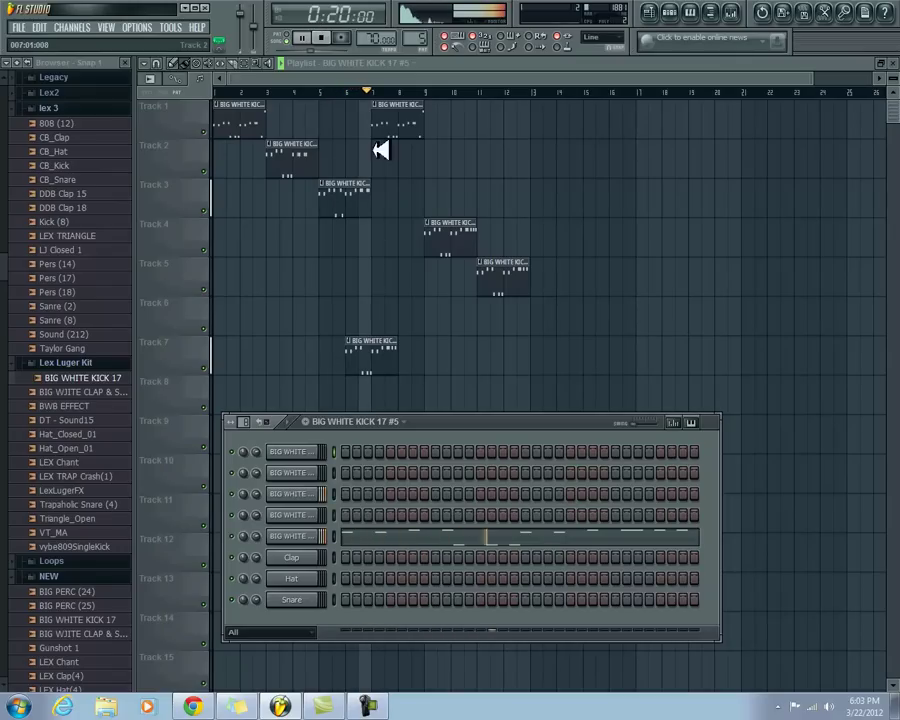
{"action": "right_click", "coordinate": [390, 360]}
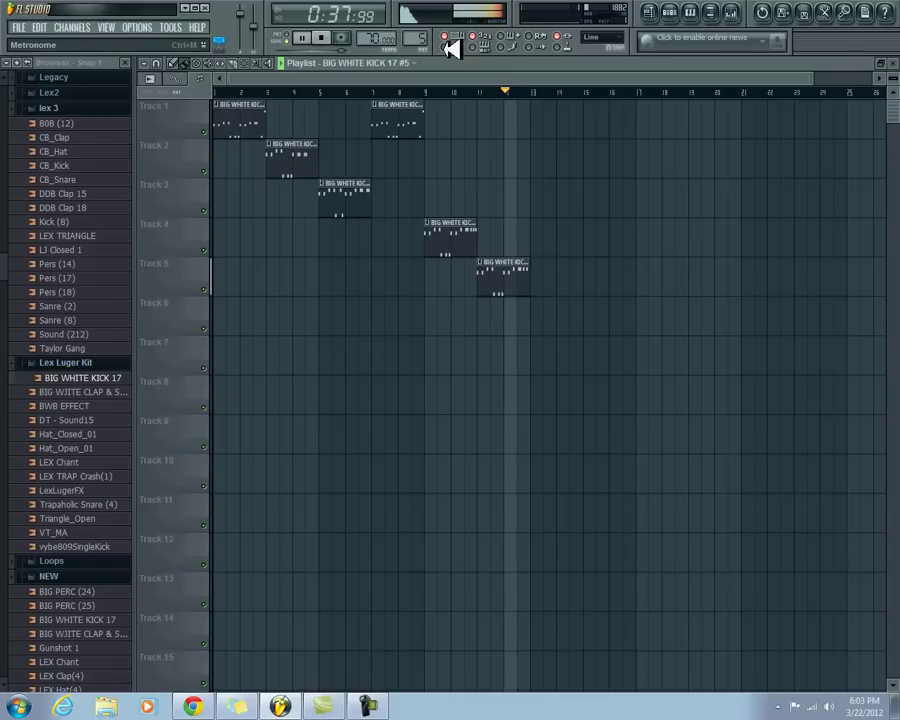
{"action": "left_click", "coordinate": [330, 38]}
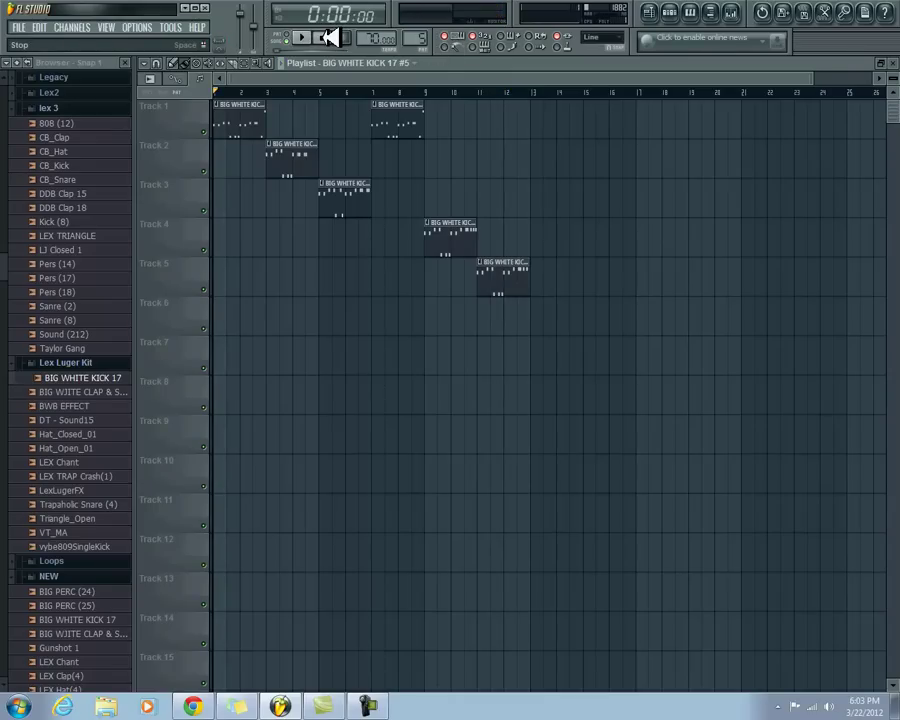
Examine the notes of the Track 1 BIG WHITE KICK 17 pattern in the piano roll
{"action": "double_click", "coordinate": [266, 126]}
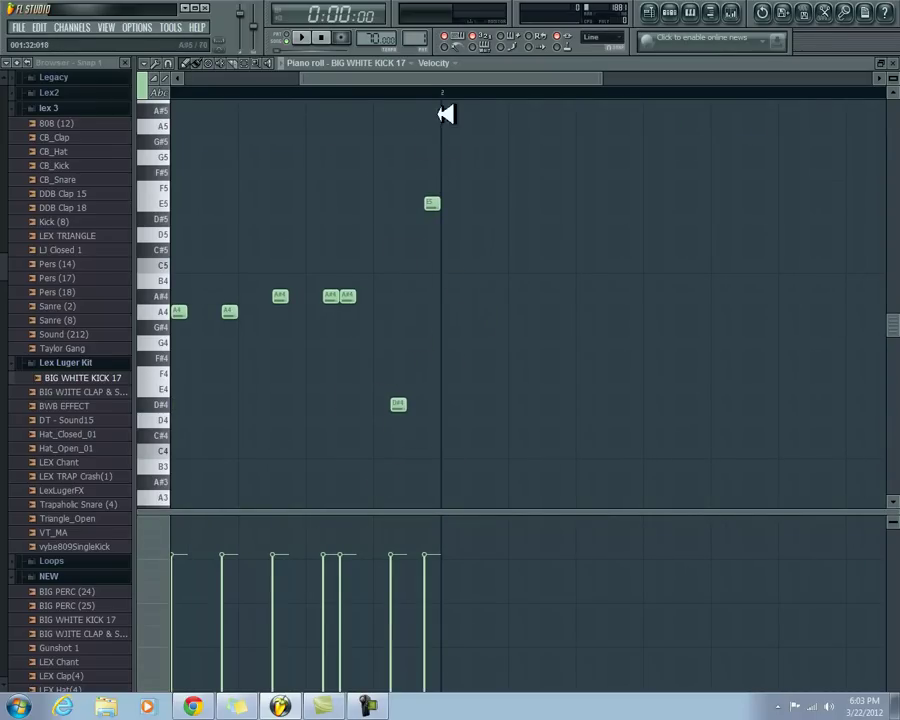
{"action": "key", "text": "F5"}
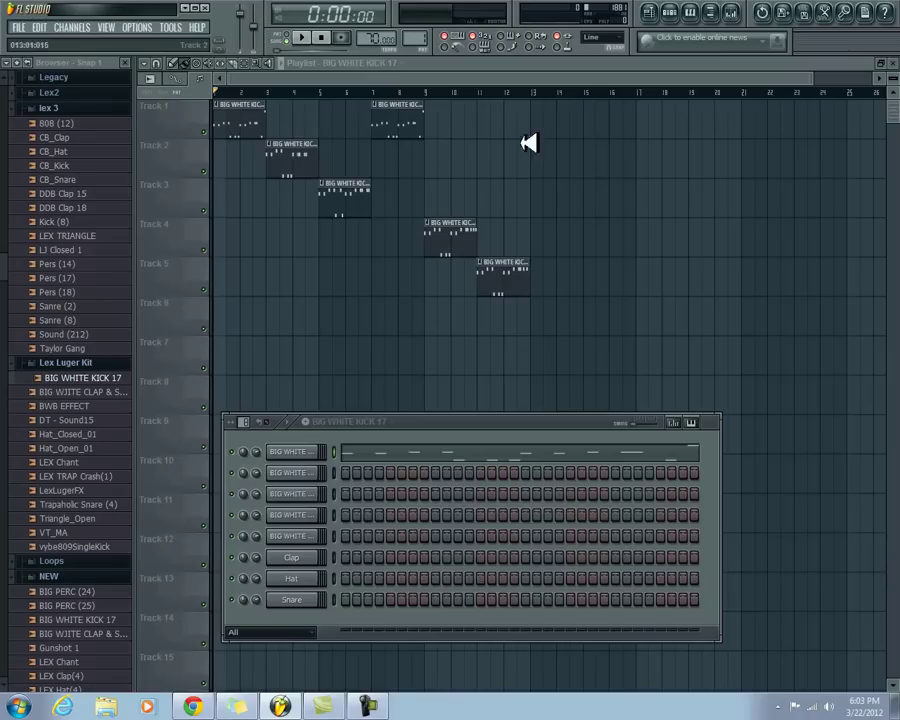
{"action": "double_click", "coordinate": [262, 114]}
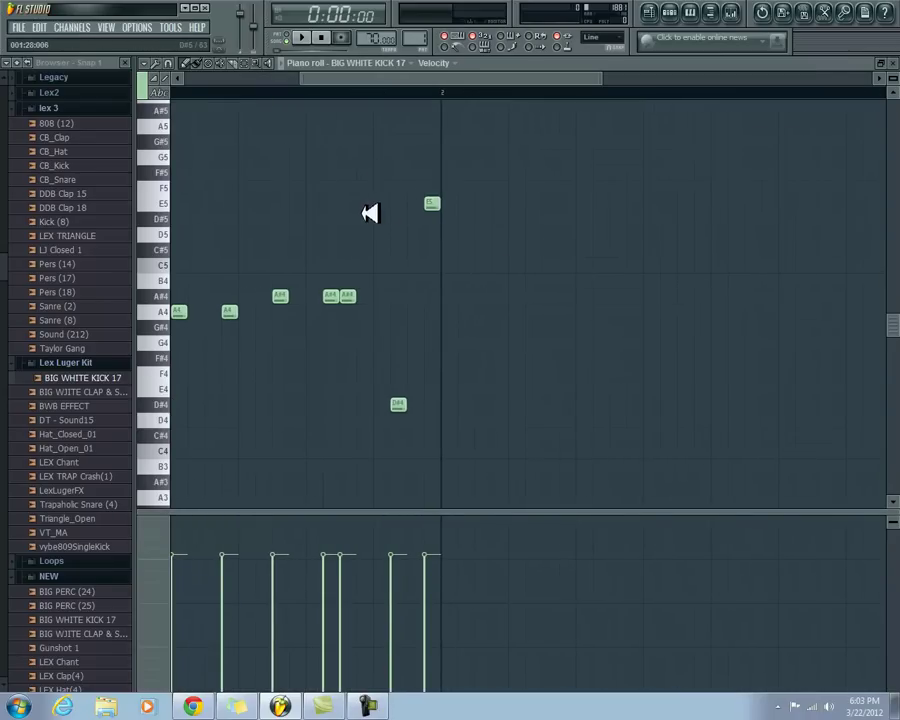
{"action": "left_click", "coordinate": [881, 63]}
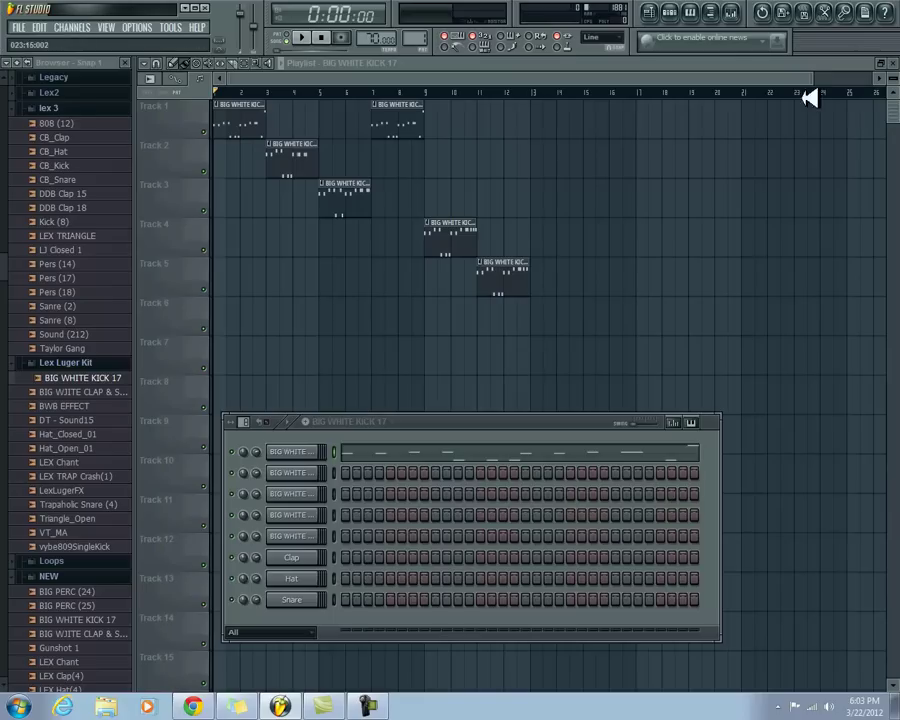
View the Track 2 pattern in the piano roll and audition the A4 and A#4 keys
{"action": "double_click", "coordinate": [280, 170]}
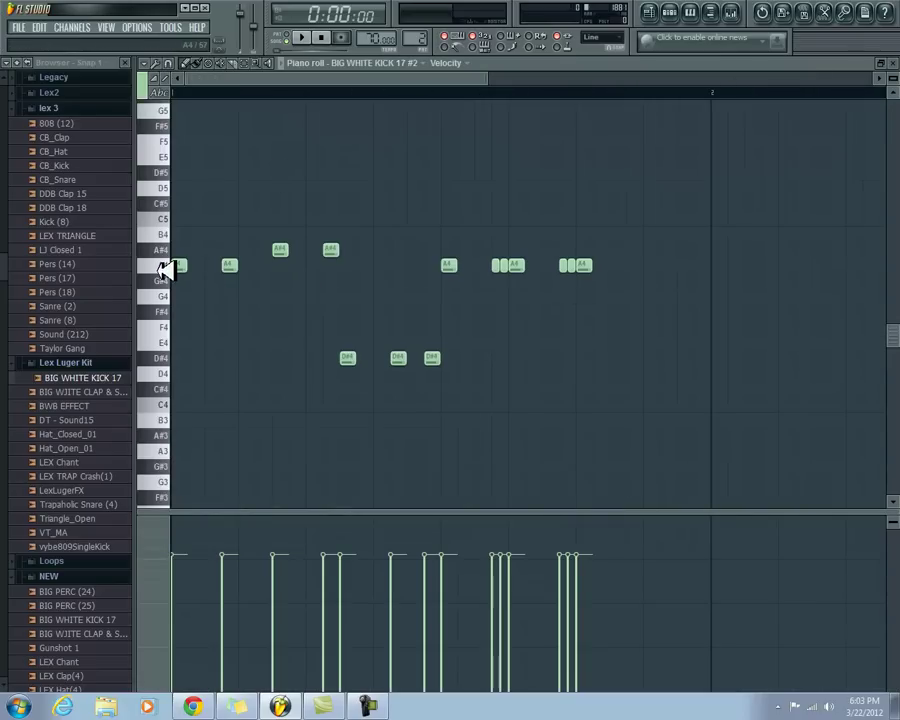
{"action": "left_click", "coordinate": [166, 255]}
{"action": "left_click", "coordinate": [168, 263]}
{"action": "left_click", "coordinate": [168, 250]}
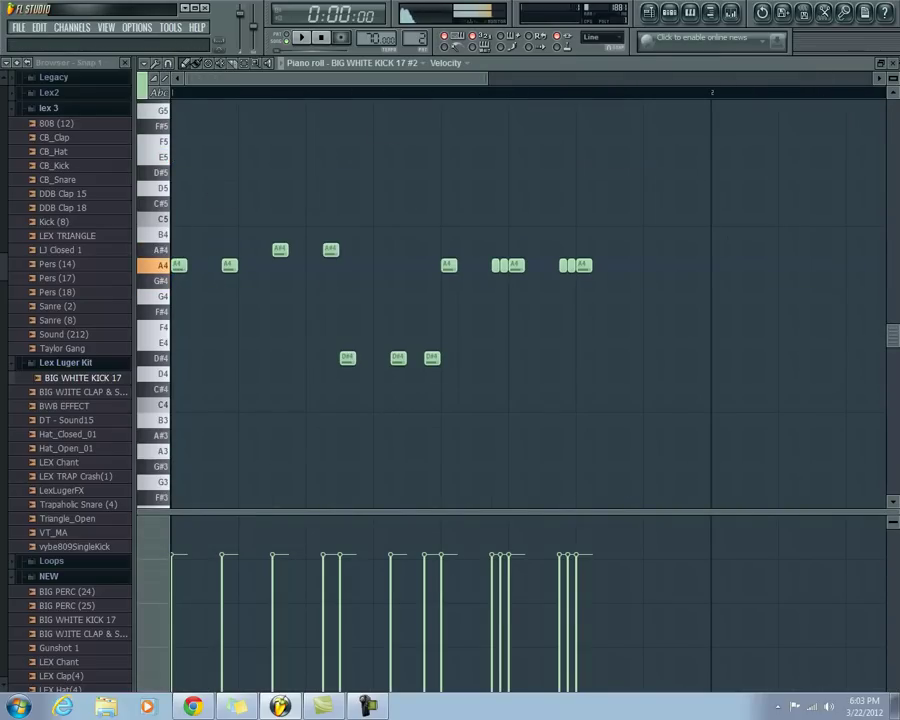
{"action": "key", "text": "F7"}
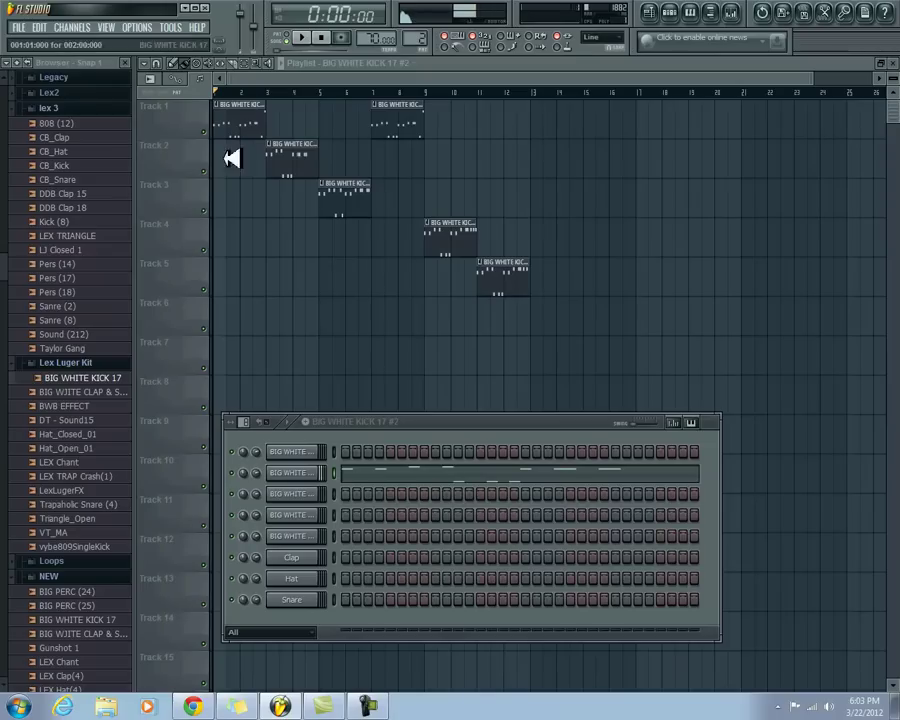
Play the transition from the Track 1 clip into the Track 2 clip, starting midway through bar 2
{"action": "left_click", "coordinate": [266, 92]}
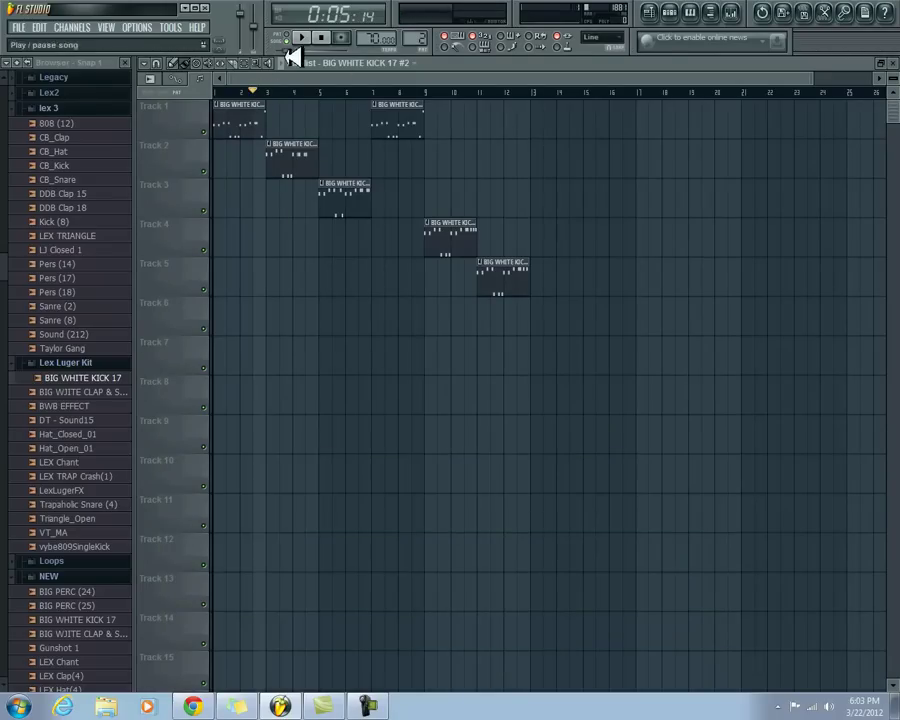
{"action": "left_click", "coordinate": [302, 38]}
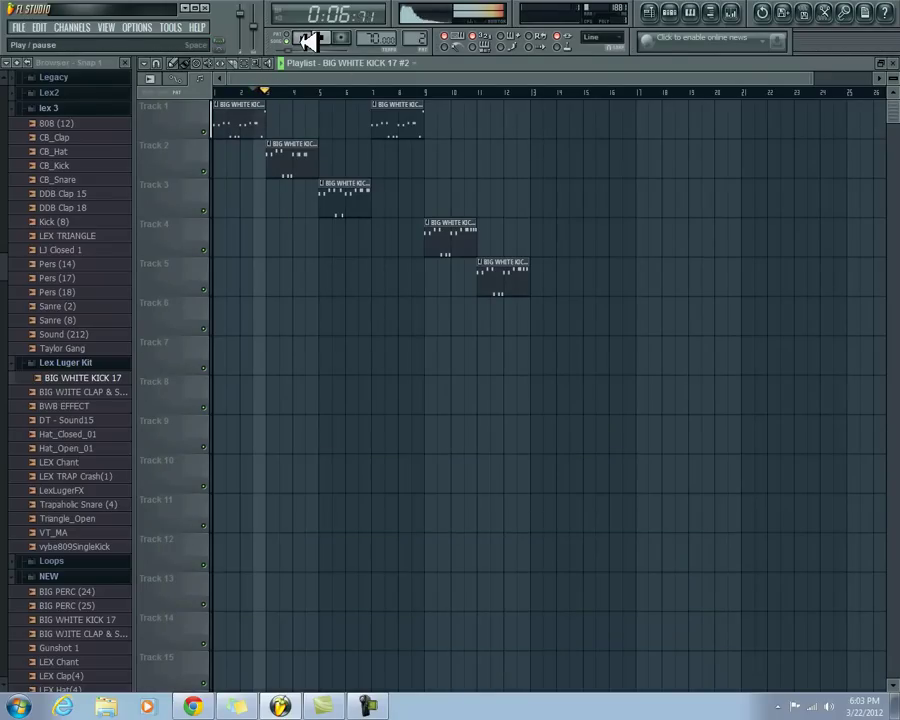
{"action": "left_click", "coordinate": [327, 38]}
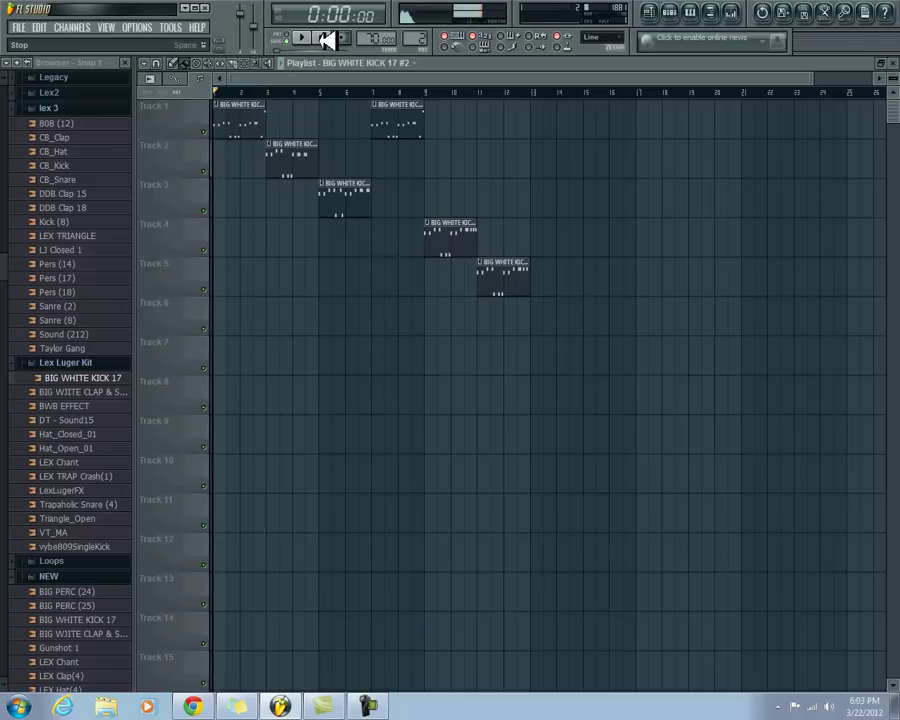
Set Crossfade loop to 2% in the BIG WHITE KICK 17 channel's sample settings
{"action": "double_click", "coordinate": [253, 123]}
{"action": "left_click", "coordinate": [893, 60]}
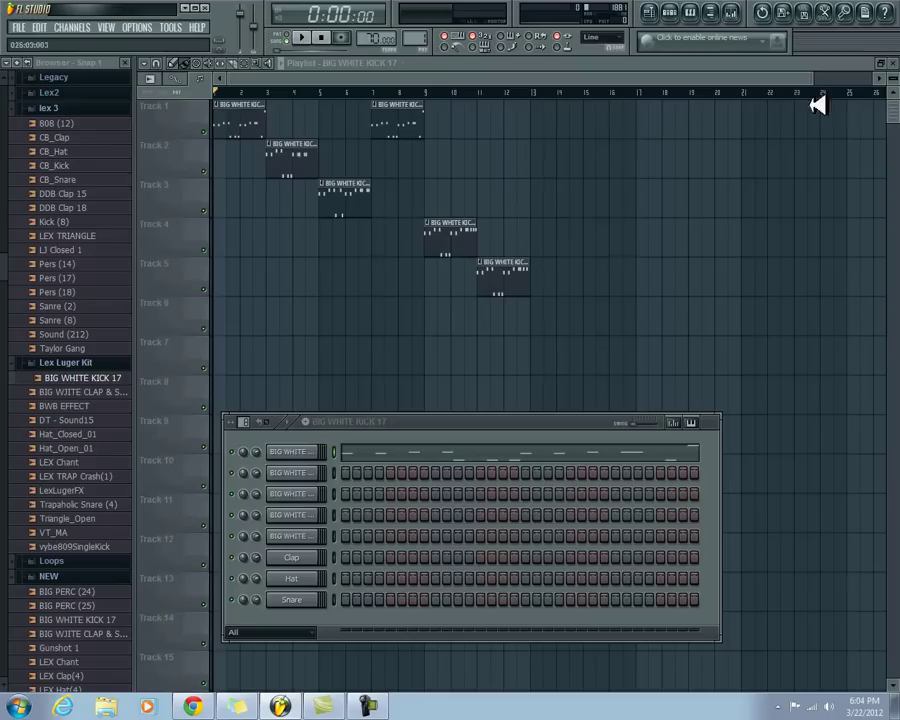
{"action": "left_click", "coordinate": [305, 453]}
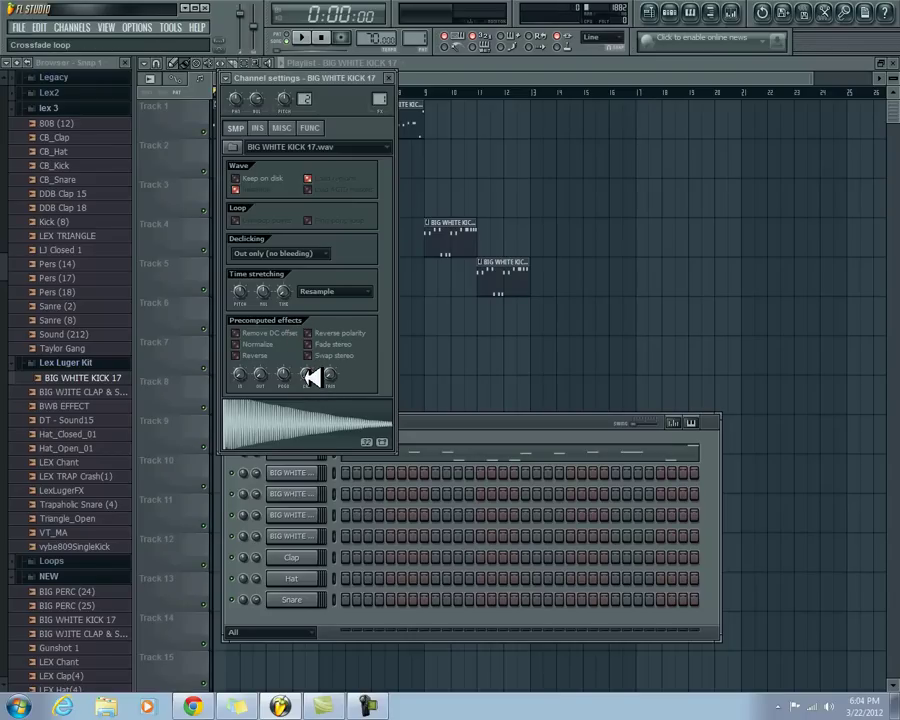
{"action": "scroll", "coordinate": [312, 377], "scroll_direction": "up", "scroll_amount": 1}
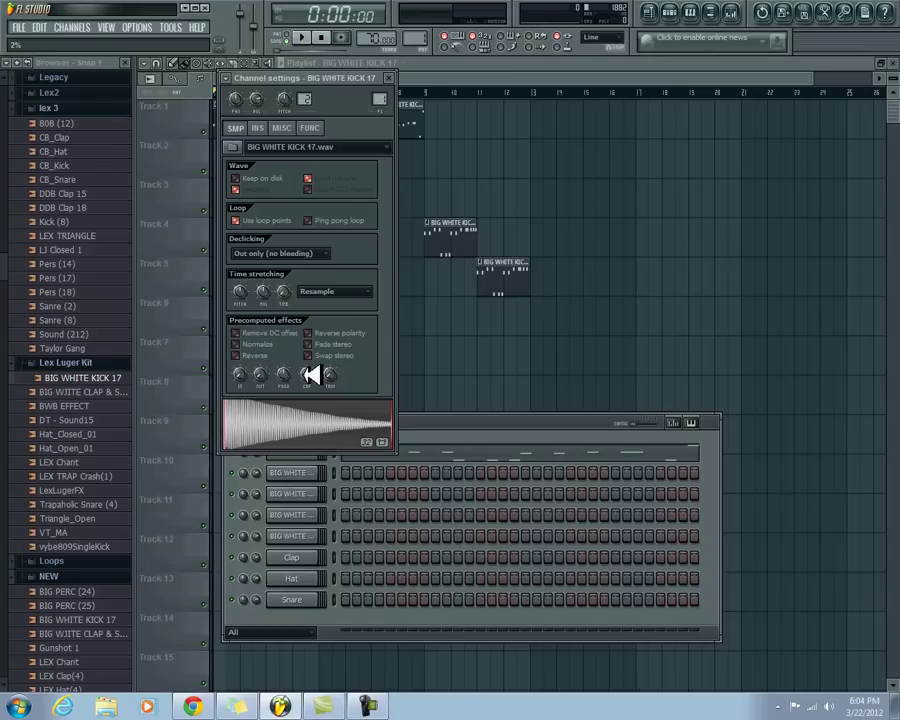
{"action": "left_click", "coordinate": [468, 424]}
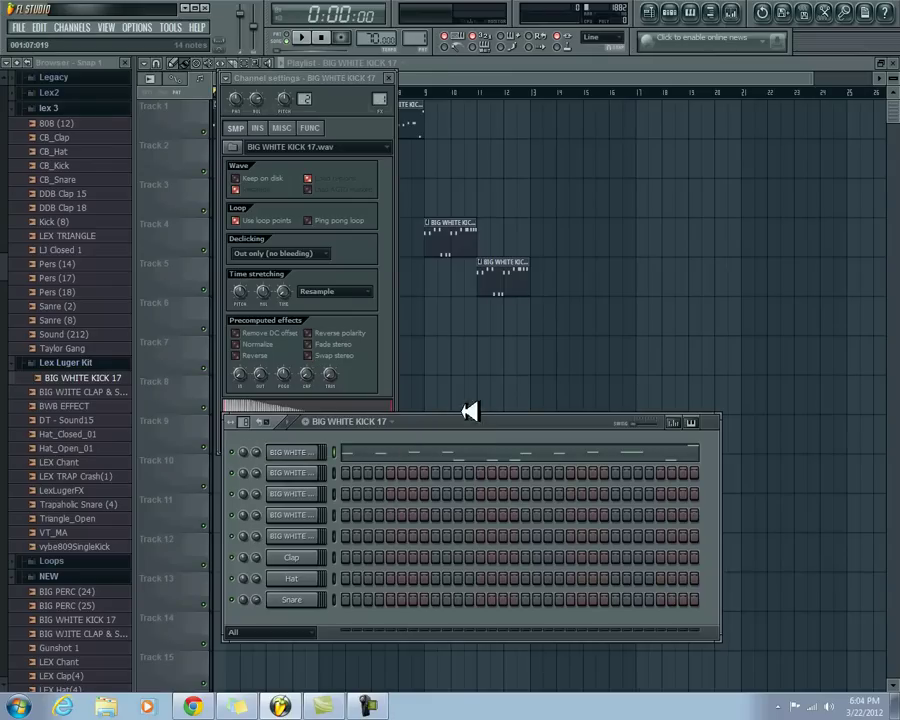
{"action": "left_click", "coordinate": [389, 78]}
{"action": "key", "text": "F6"}
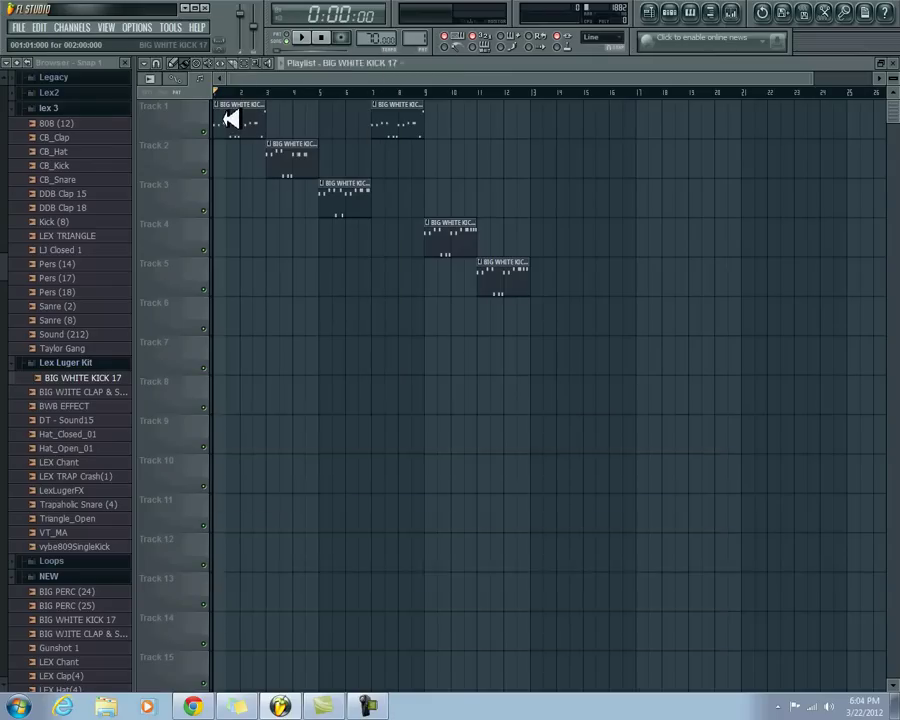
Bring up the BIG WHITE KICK 17 piano roll and play the pattern through to its final E5 note
{"action": "key", "text": "F7"}
{"action": "left_click", "coordinate": [309, 38]}
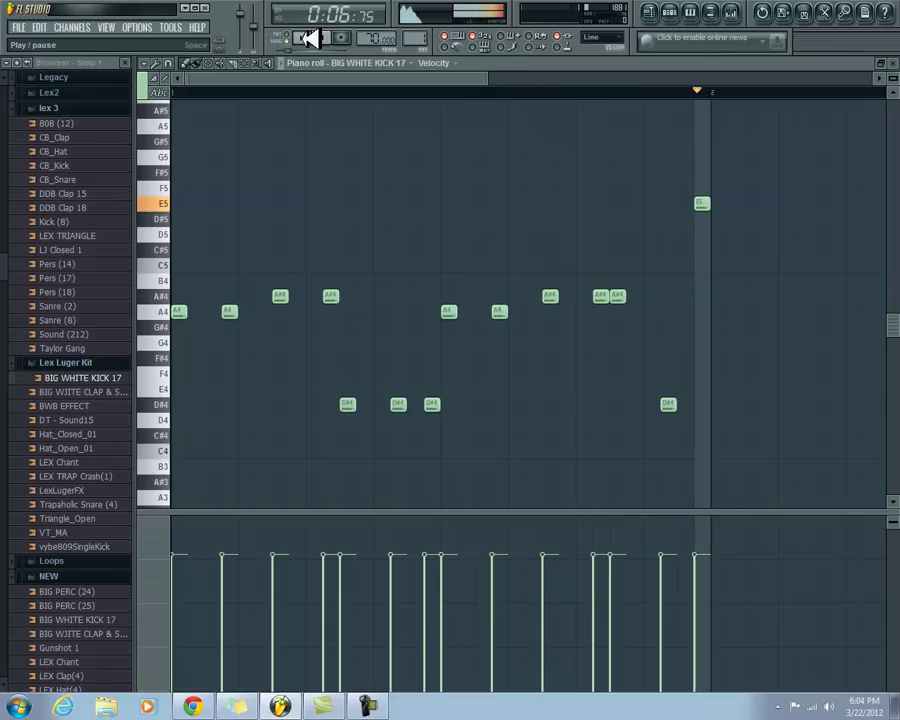
{"action": "left_click", "coordinate": [323, 38]}
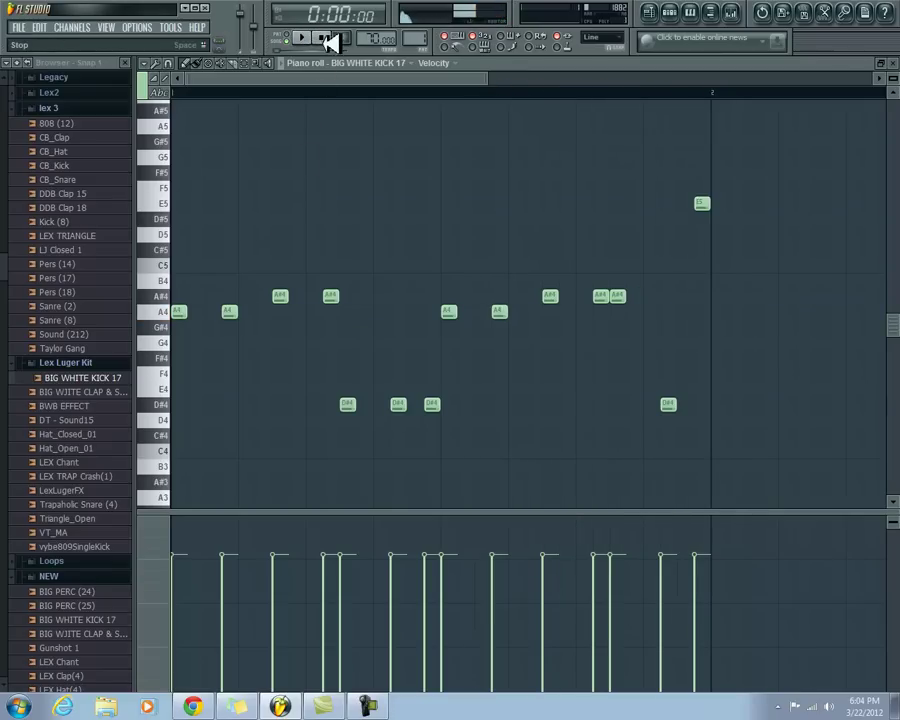
Lengthen the short notes in the BIG WHITE KICK 17 pattern so each one reaches the next, and play the pattern through
{"action": "left_click_drag", "start_coordinate": [190, 311], "coordinate": [336, 300]}
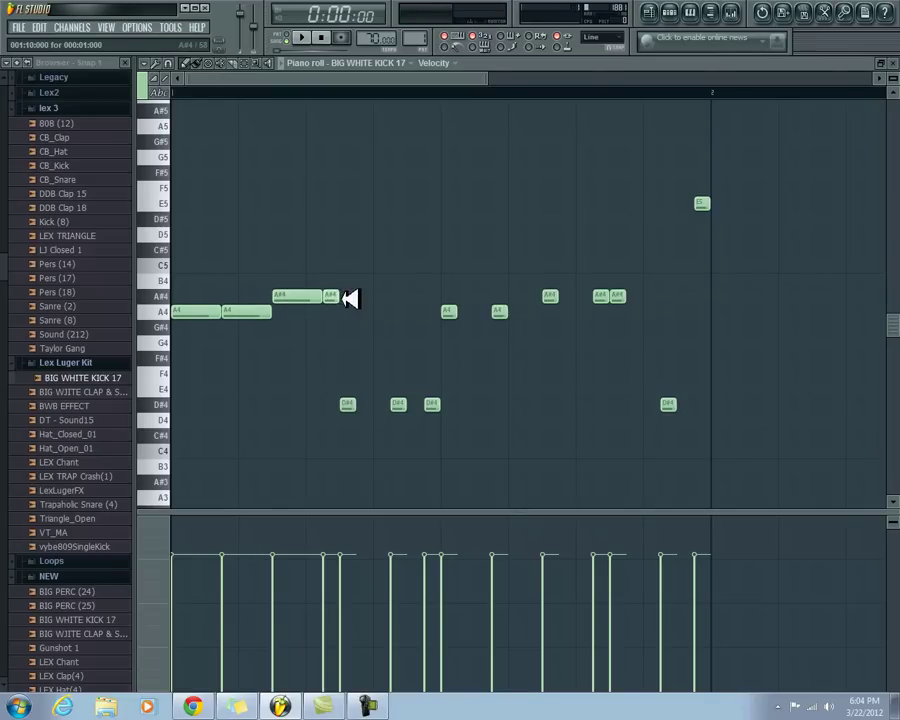
{"action": "left_click_drag", "start_coordinate": [362, 404], "coordinate": [424, 406]}
{"action": "left_click_drag", "start_coordinate": [458, 310], "coordinate": [660, 304]}
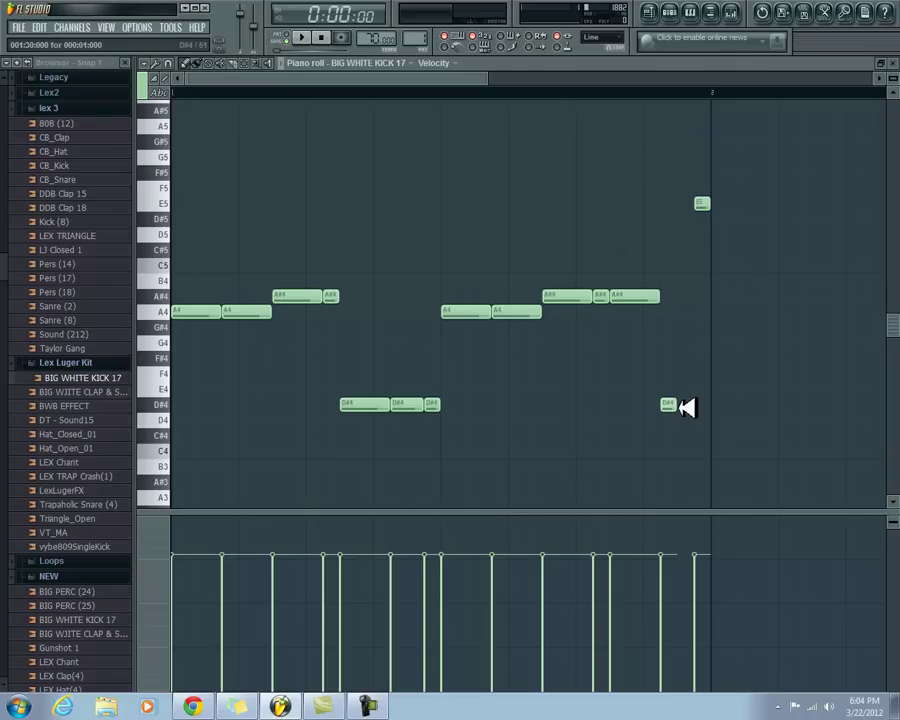
{"action": "left_click", "coordinate": [302, 37]}
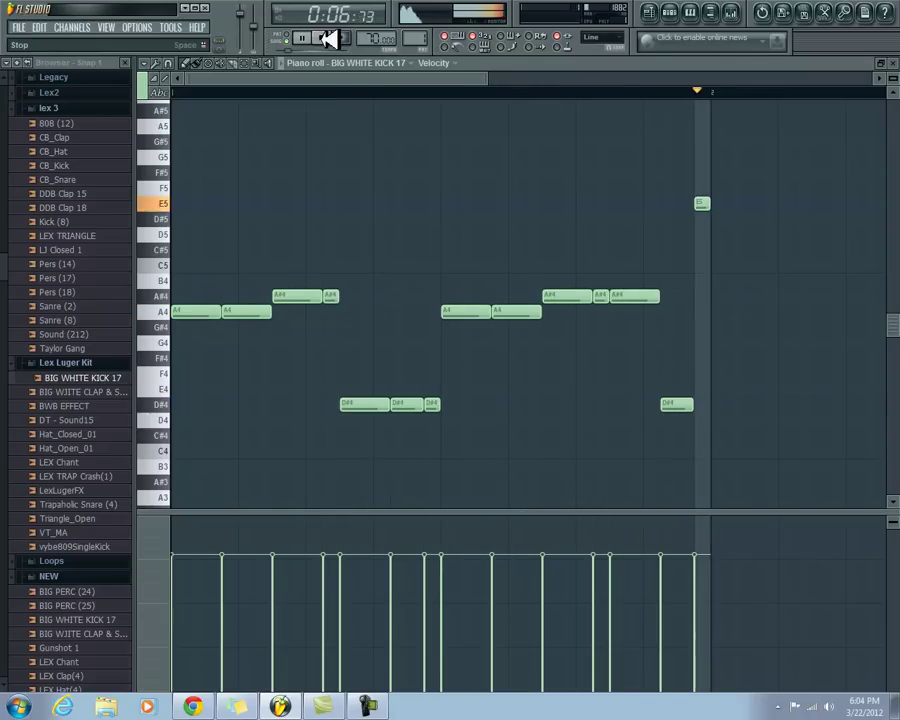
{"action": "left_click", "coordinate": [324, 37]}
Return to the playlist and play the transition from the Track 1 clip into the Track 2 clip, starting midway through bar 2
{"action": "key", "text": "F7"}
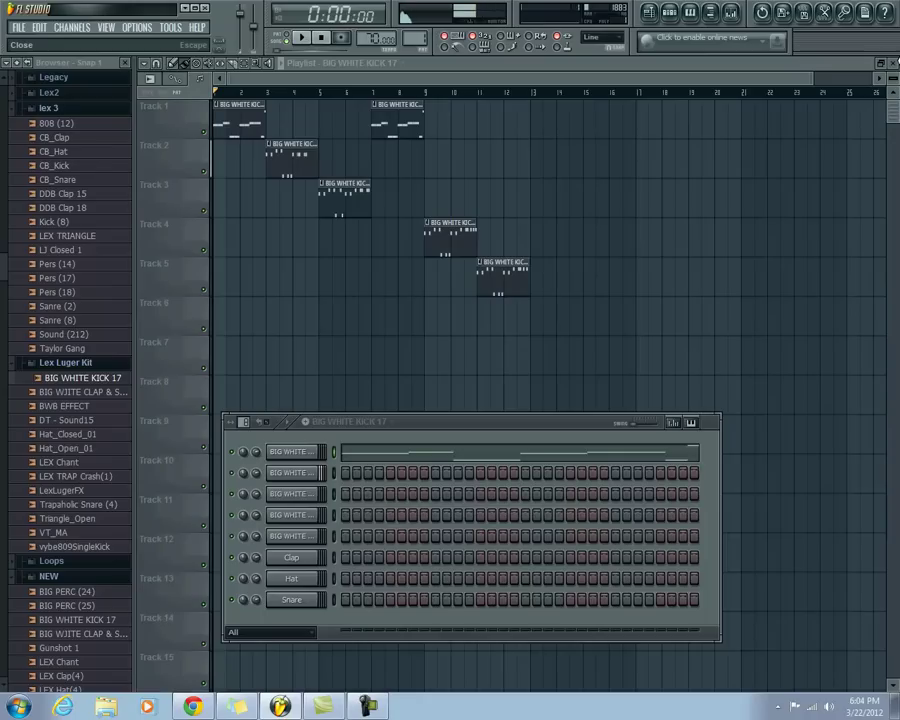
{"action": "left_click", "coordinate": [262, 93]}
{"action": "left_click", "coordinate": [302, 39]}
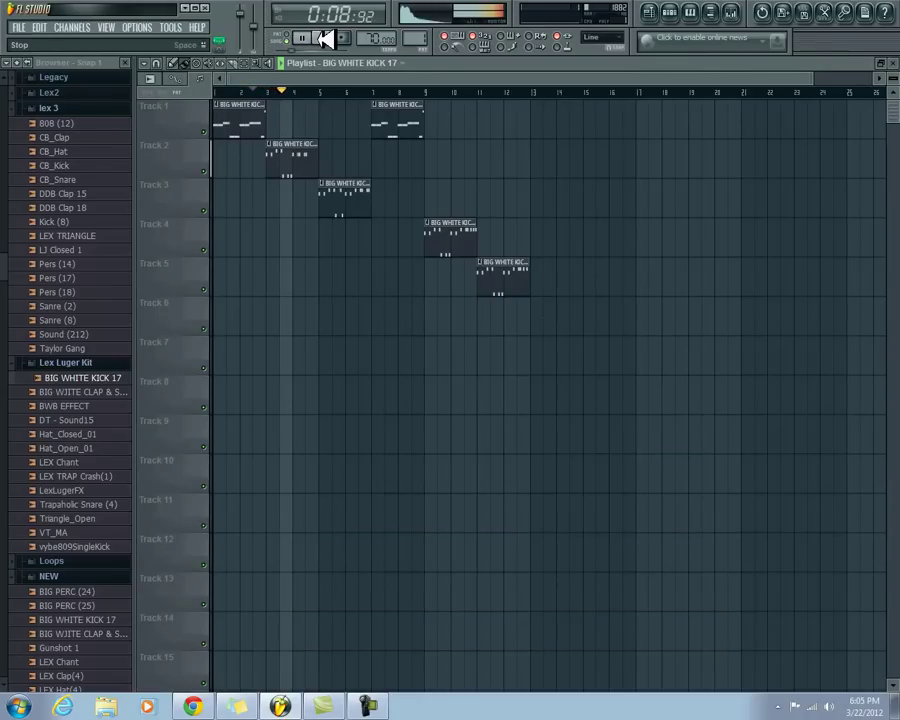
{"action": "left_click", "coordinate": [325, 39]}
{"action": "left_click", "coordinate": [325, 39]}
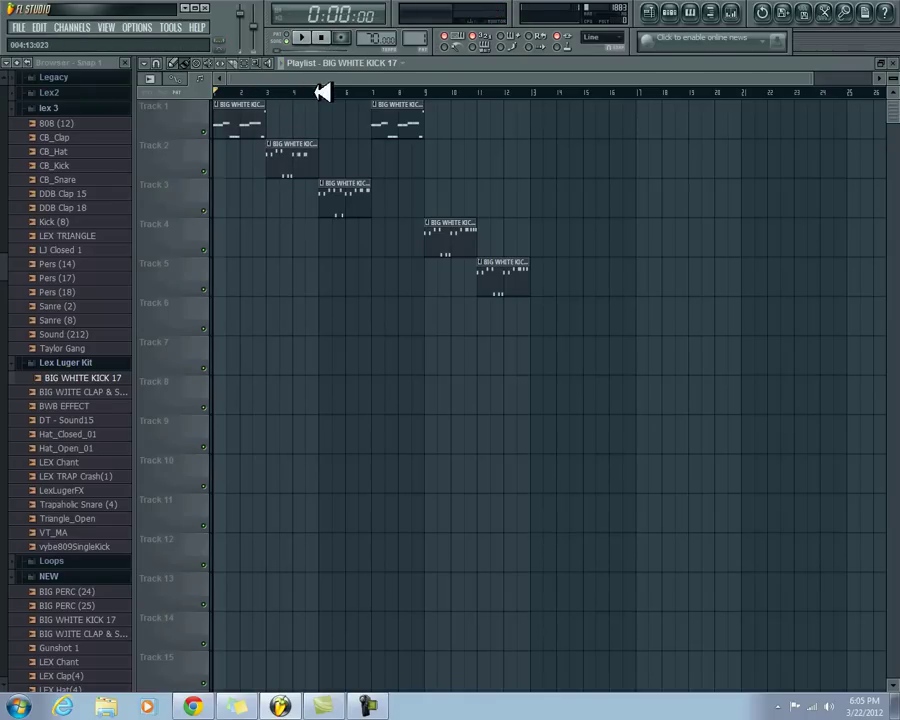
Raise Crossfade loop slightly in the sample settings of the BIG WHITE KICK 17 #2 channel used by the Track 2 clip
{"action": "left_click", "coordinate": [318, 92]}
{"action": "double_click", "coordinate": [301, 151]}
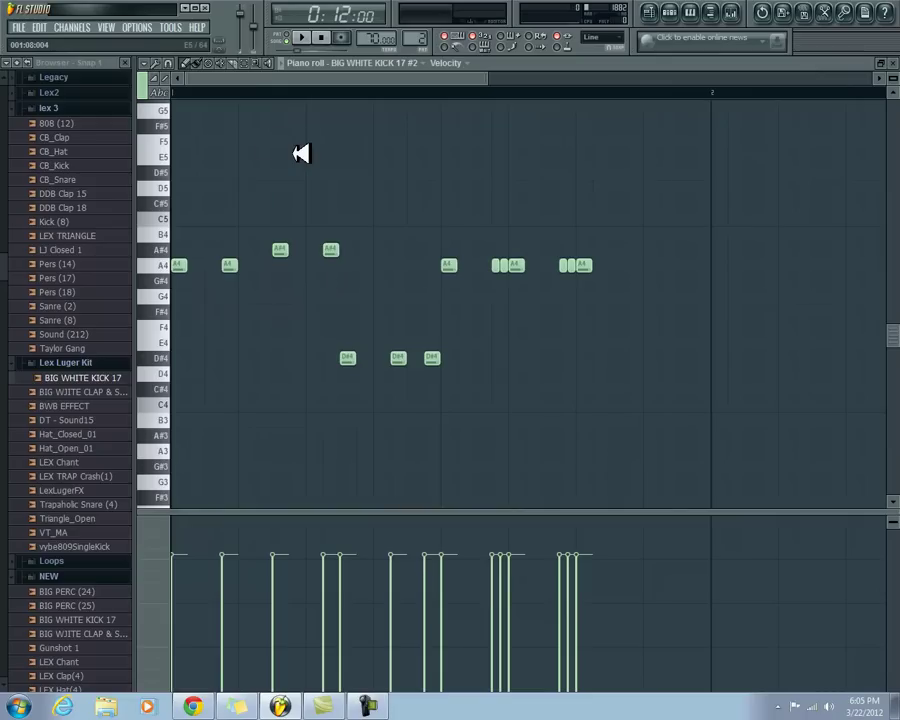
{"action": "mouse_move", "coordinate": [190, 268]}
{"action": "left_mouse_down"}
{"action": "mouse_move", "coordinate": [225, 268]}
{"action": "mouse_move", "coordinate": [196, 270]}
{"action": "left_mouse_up"}
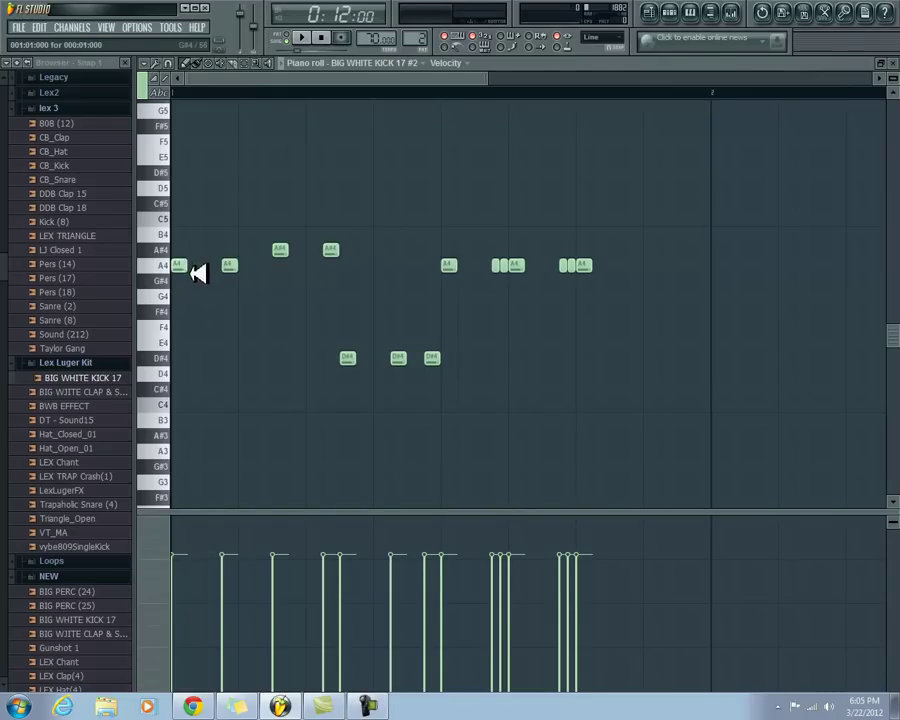
{"action": "left_click", "coordinate": [669, 12]}
{"action": "left_click", "coordinate": [303, 473]}
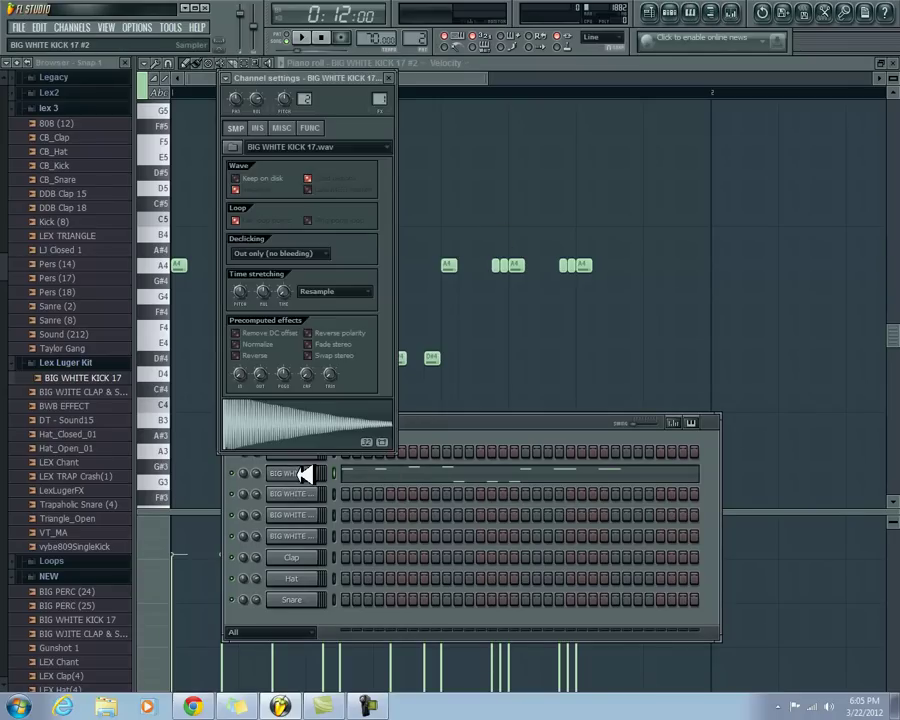
{"action": "left_click", "coordinate": [315, 373]}
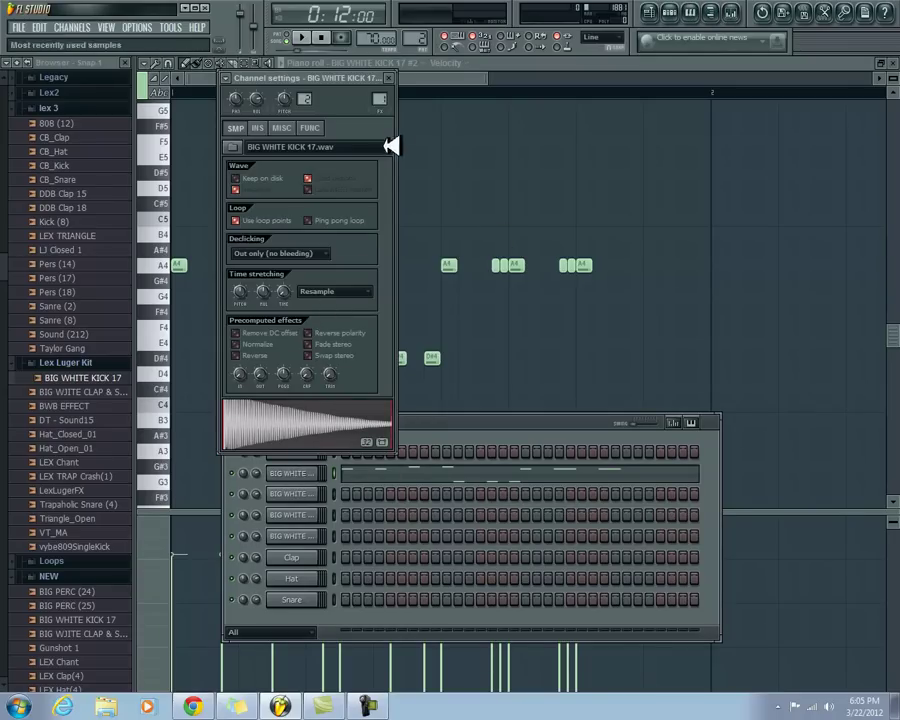
{"action": "left_click", "coordinate": [389, 78]}
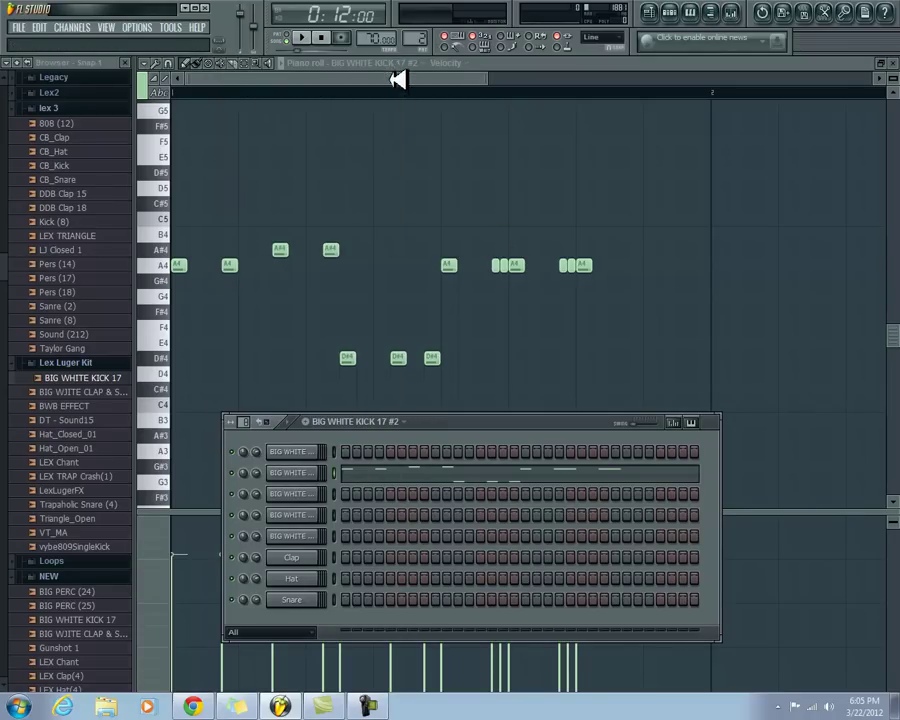
{"action": "key", "text": "F5"}
Lengthen the BIG WHITE KICK 17 #2 notes so each one reaches the next, extending the final A4 to the start of bar 2
{"action": "left_click", "coordinate": [405, 478]}
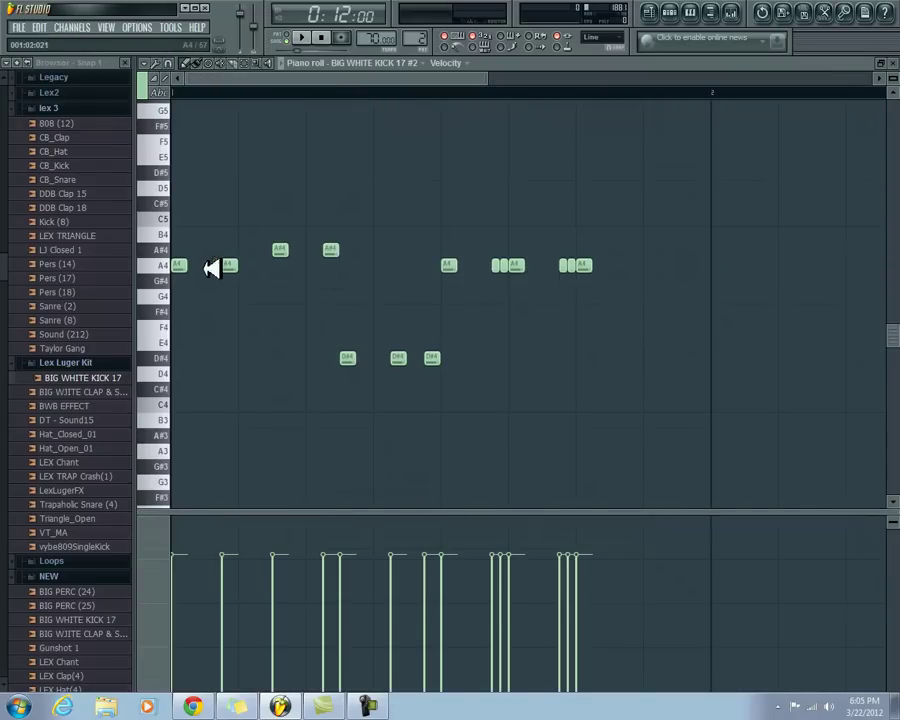
{"action": "left_click_drag", "start_coordinate": [215, 267], "coordinate": [333, 253]}
{"action": "left_click_drag", "start_coordinate": [360, 360], "coordinate": [426, 360]}
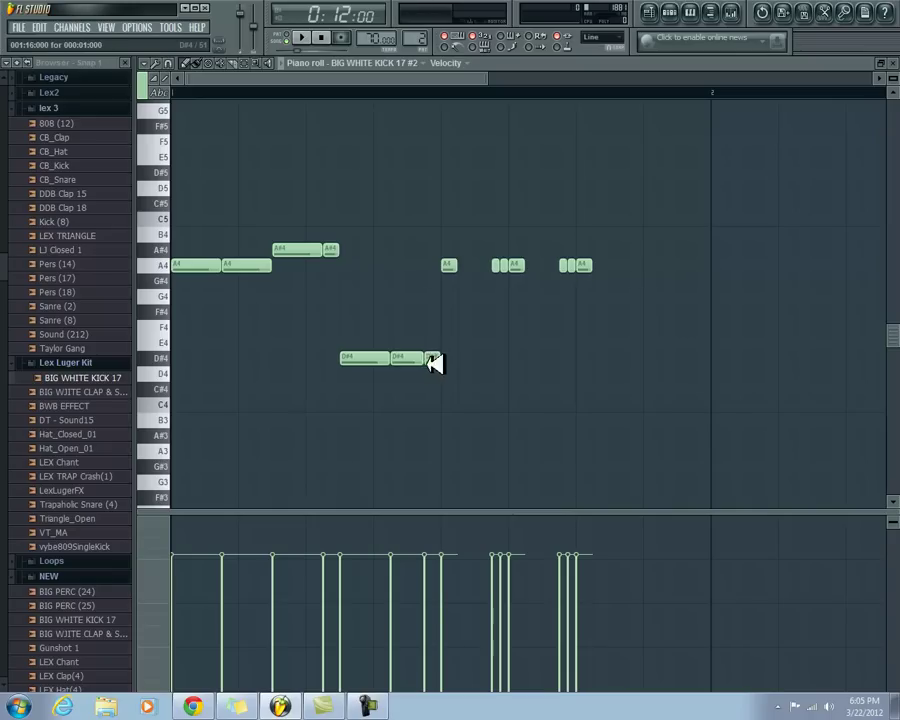
{"action": "left_click_drag", "start_coordinate": [460, 263], "coordinate": [710, 268]}
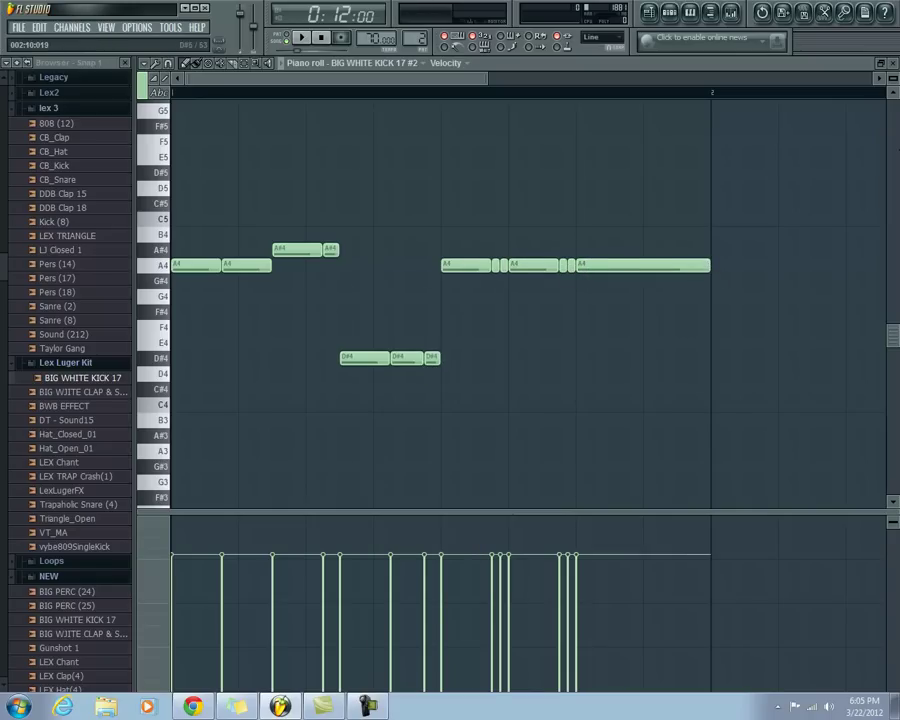
{"action": "left_click", "coordinate": [895, 63]}
Set Crossfade loop to 1% in the BIG WHITE KICK 17 #3 channel's sample settings
{"action": "double_click", "coordinate": [357, 216]}
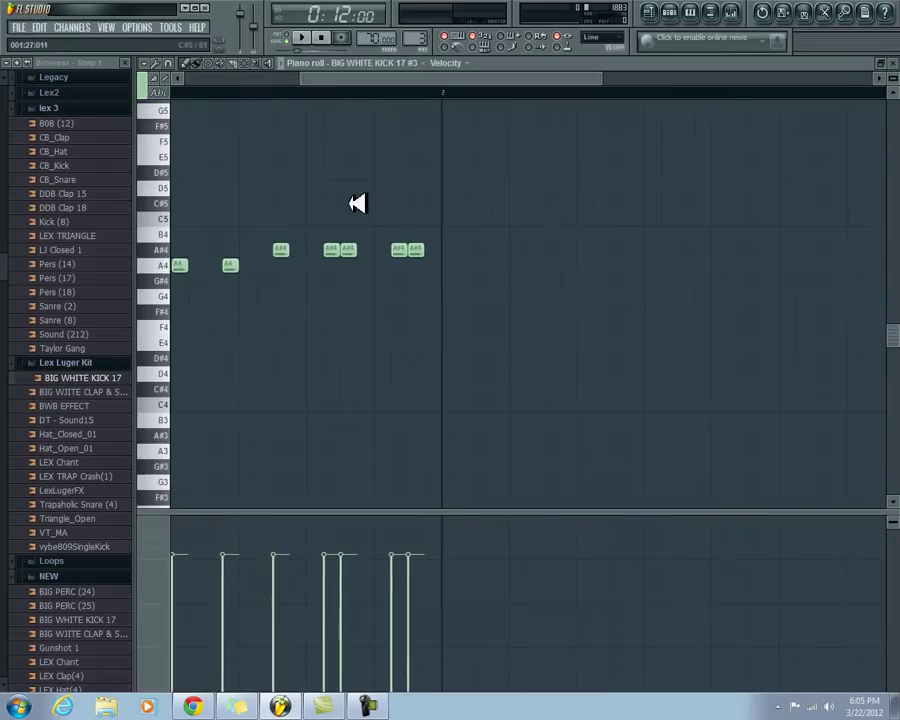
{"action": "left_click", "coordinate": [893, 63]}
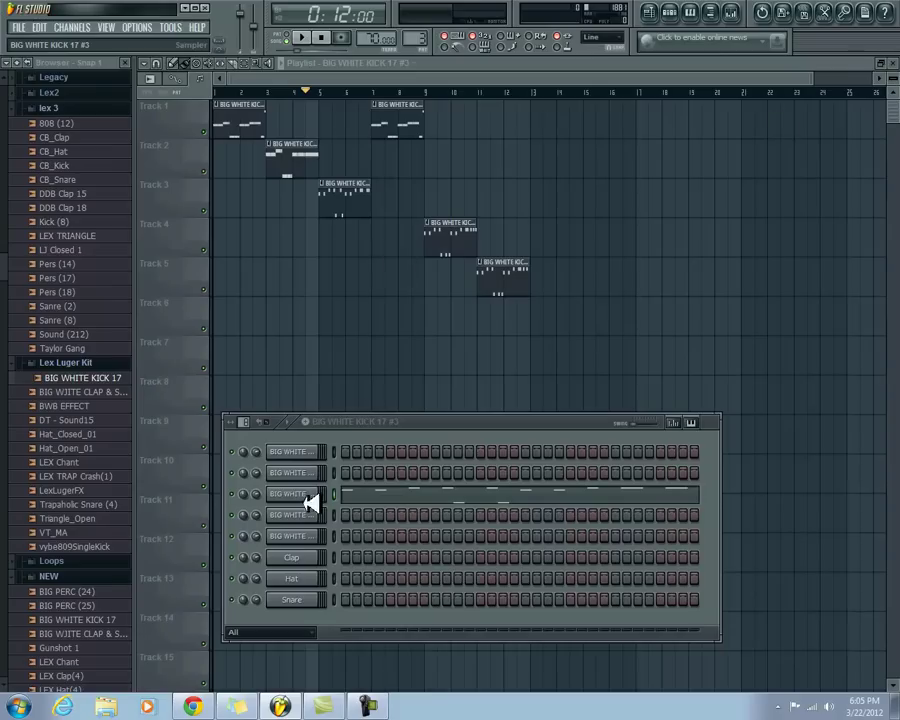
{"action": "left_click", "coordinate": [302, 471]}
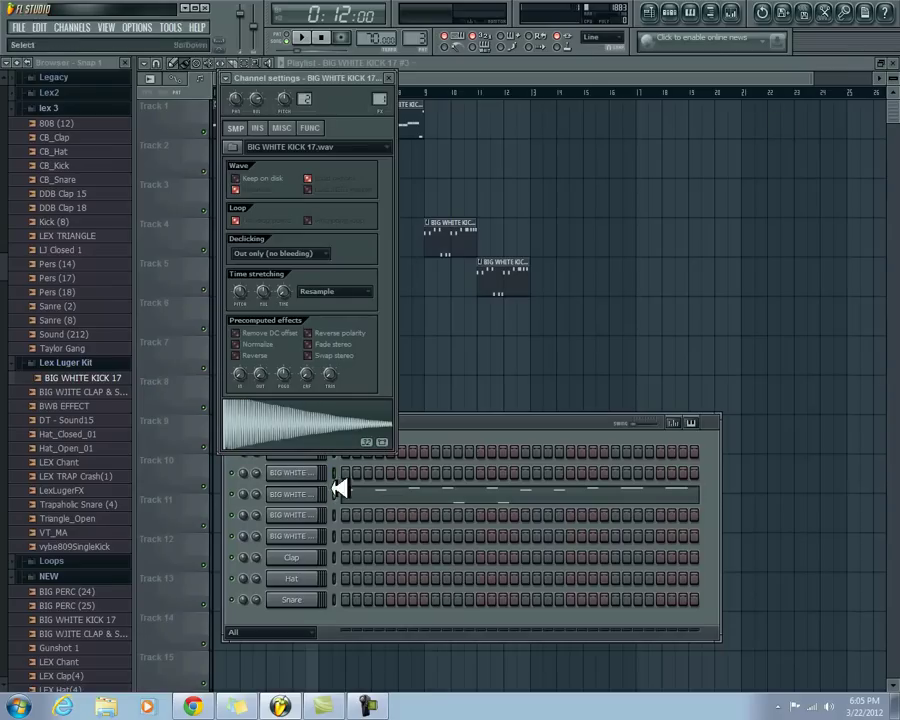
{"action": "left_click_drag", "start_coordinate": [311, 376], "coordinate": [310, 375]}
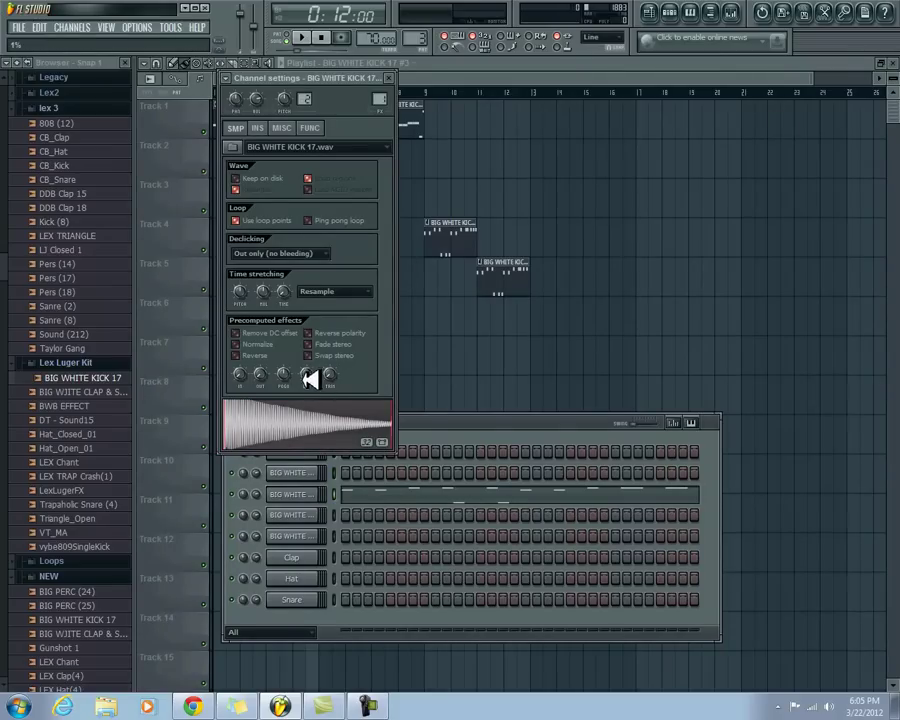
{"action": "left_click", "coordinate": [389, 78]}
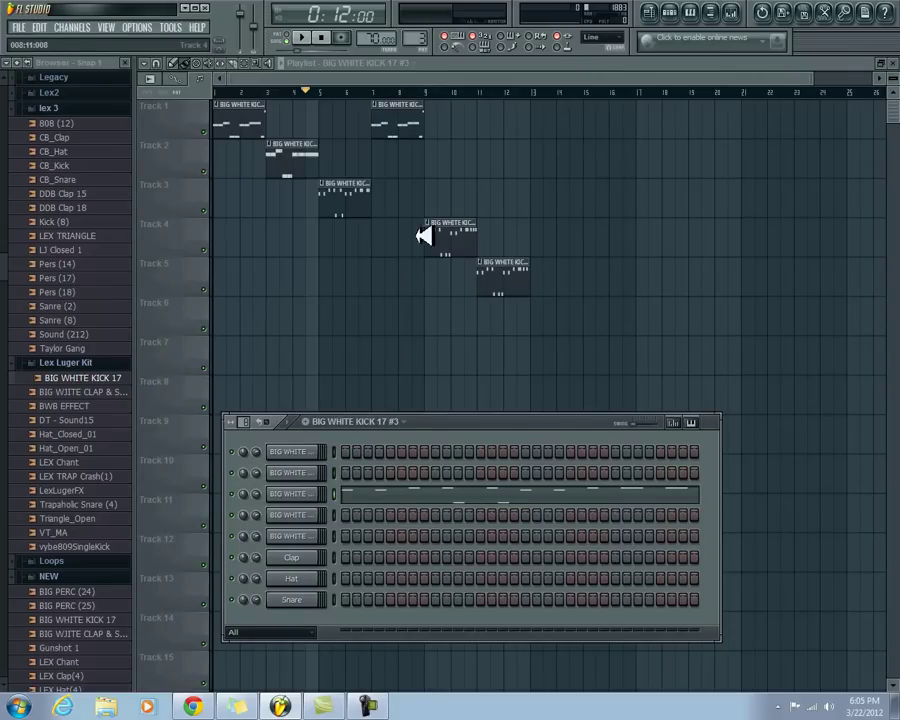
Lengthen the BIG WHITE KICK 17 #3 notes so each one reaches the next, extending the final A#4 to the start of bar 2
{"action": "left_click", "coordinate": [470, 485]}
{"action": "left_click_drag", "start_coordinate": [192, 262], "coordinate": [333, 250]}
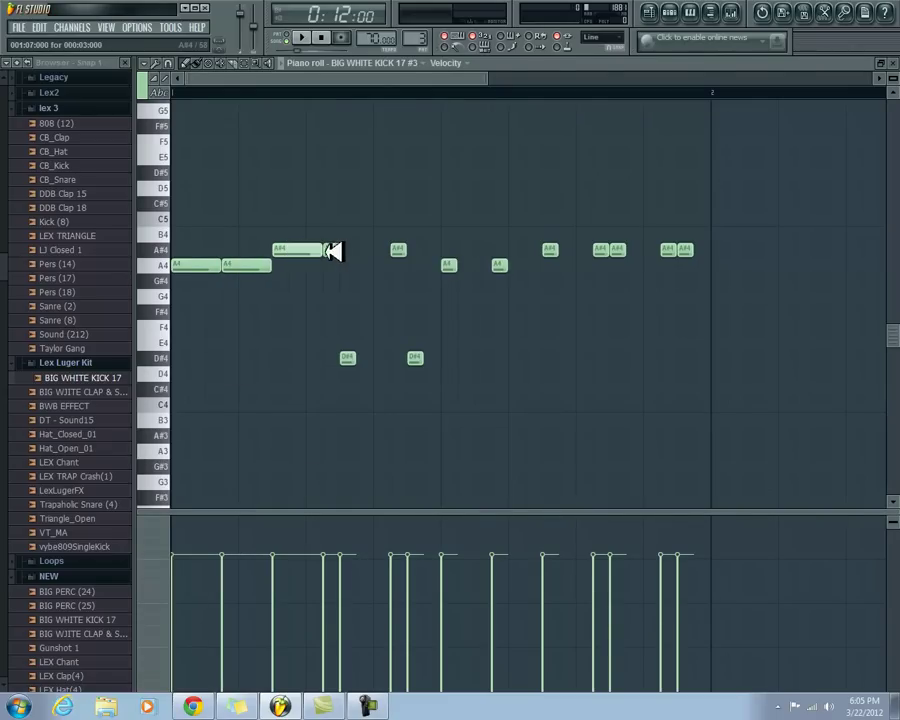
{"action": "left_click_drag", "start_coordinate": [355, 357], "coordinate": [440, 358]}
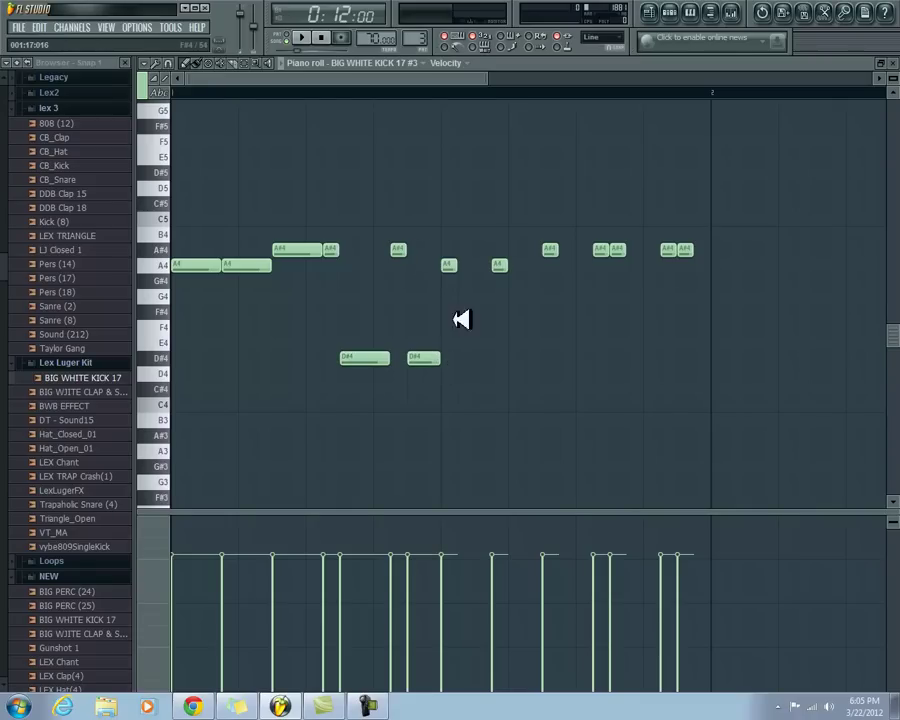
{"action": "left_click_drag", "start_coordinate": [457, 265], "coordinate": [707, 245]}
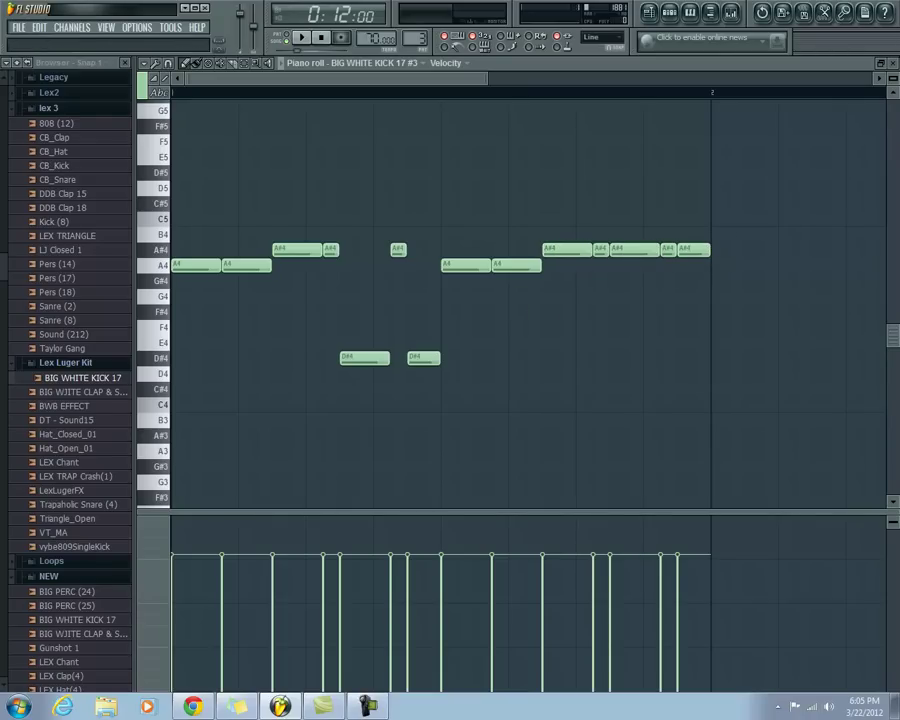
{"action": "left_click", "coordinate": [893, 62]}
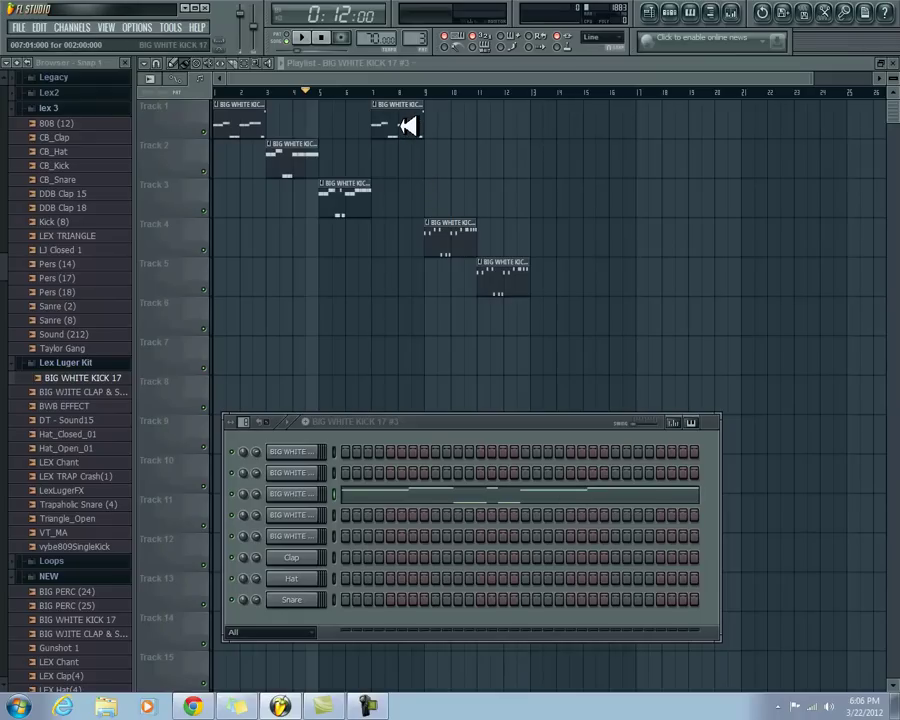
Lengthen the notes of the Track 4 clip's pattern to close the gaps, leaving the last three A#4 notes short
{"action": "double_click", "coordinate": [456, 249]}
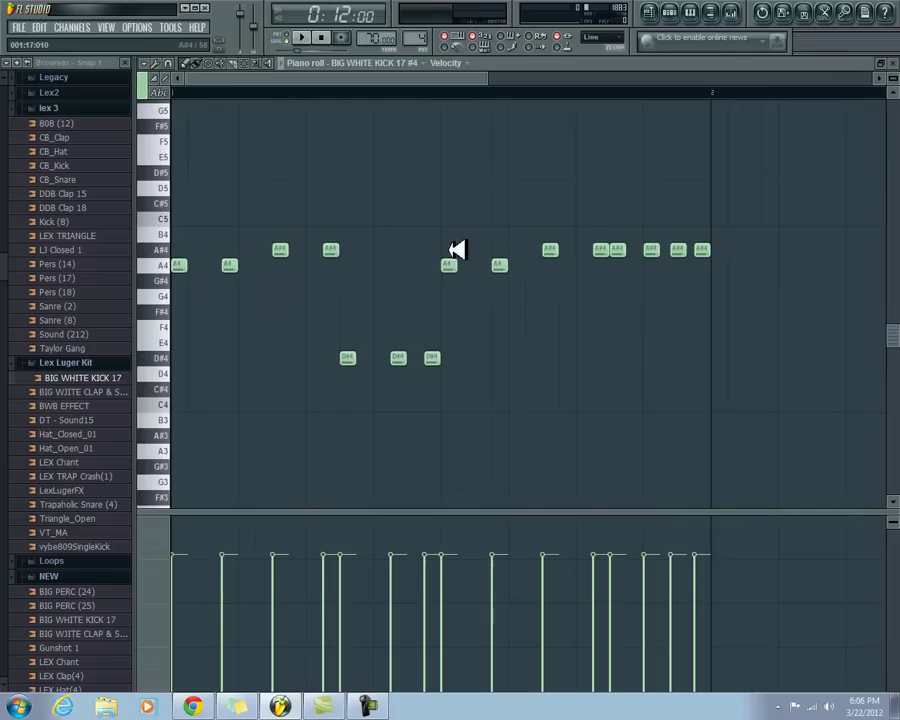
{"action": "left_click_drag", "start_coordinate": [190, 265], "coordinate": [336, 251]}
{"action": "left_click_drag", "start_coordinate": [357, 358], "coordinate": [424, 358]}
{"action": "left_click_drag", "start_coordinate": [456, 264], "coordinate": [643, 250]}
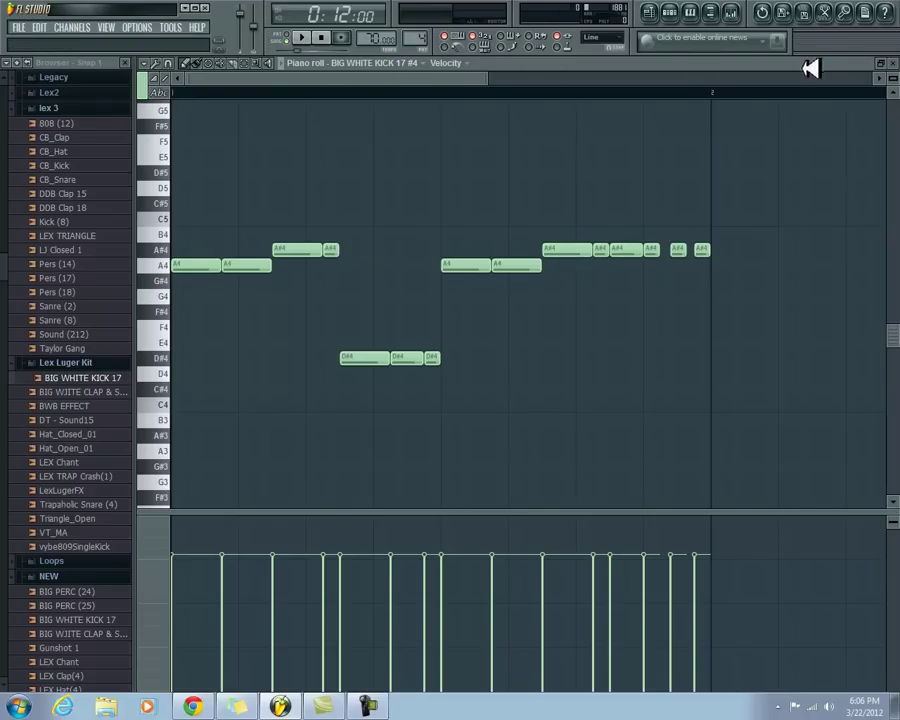
{"action": "left_click", "coordinate": [880, 63]}
Lengthen the notes of the Track 5 clip's pattern to close the gaps, leaving the last two A#4 notes short
{"action": "double_click", "coordinate": [500, 272]}
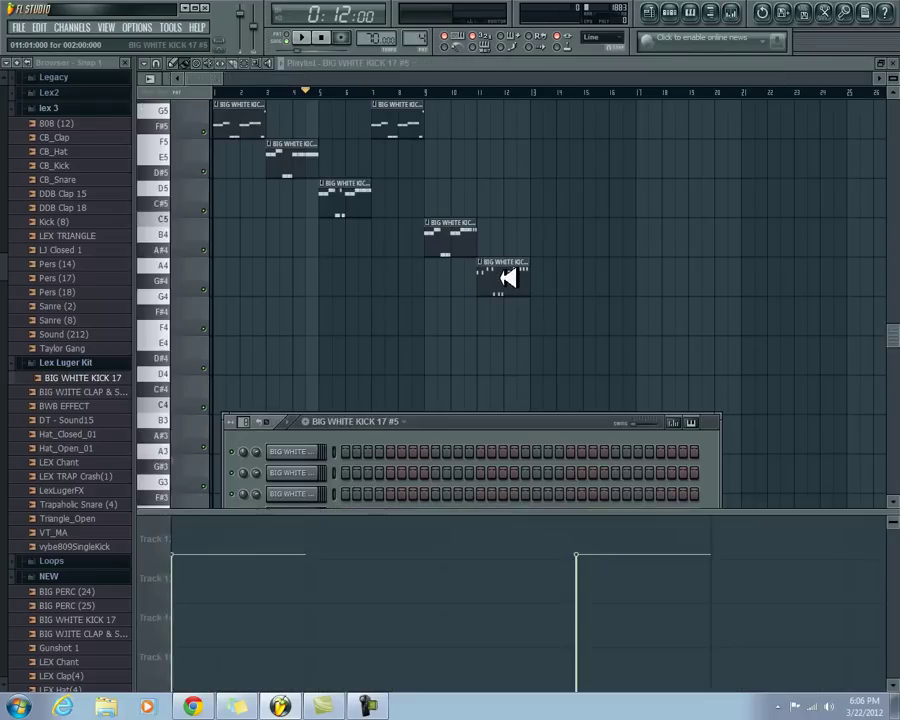
{"action": "left_click_drag", "start_coordinate": [200, 264], "coordinate": [329, 249]}
{"action": "left_click_drag", "start_coordinate": [354, 358], "coordinate": [426, 362]}
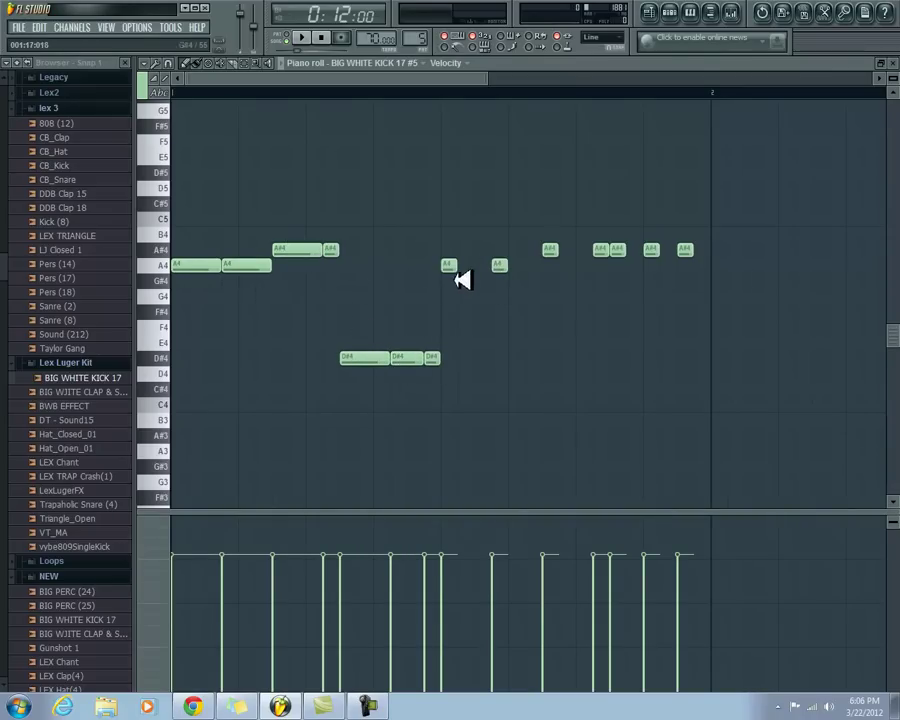
{"action": "left_click_drag", "start_coordinate": [524, 266], "coordinate": [645, 253]}
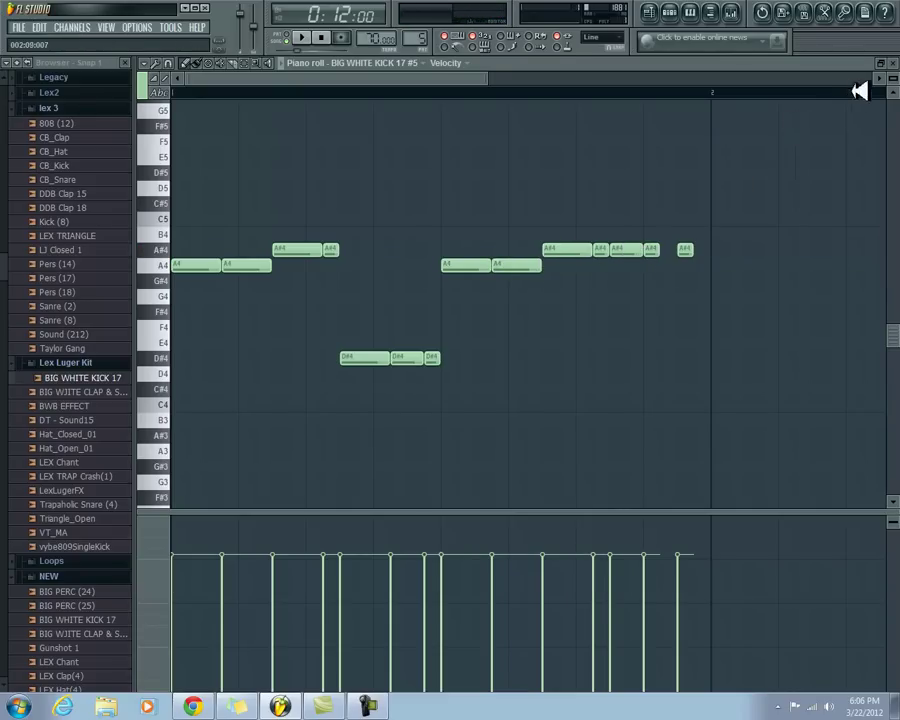
{"action": "left_click", "coordinate": [896, 63]}
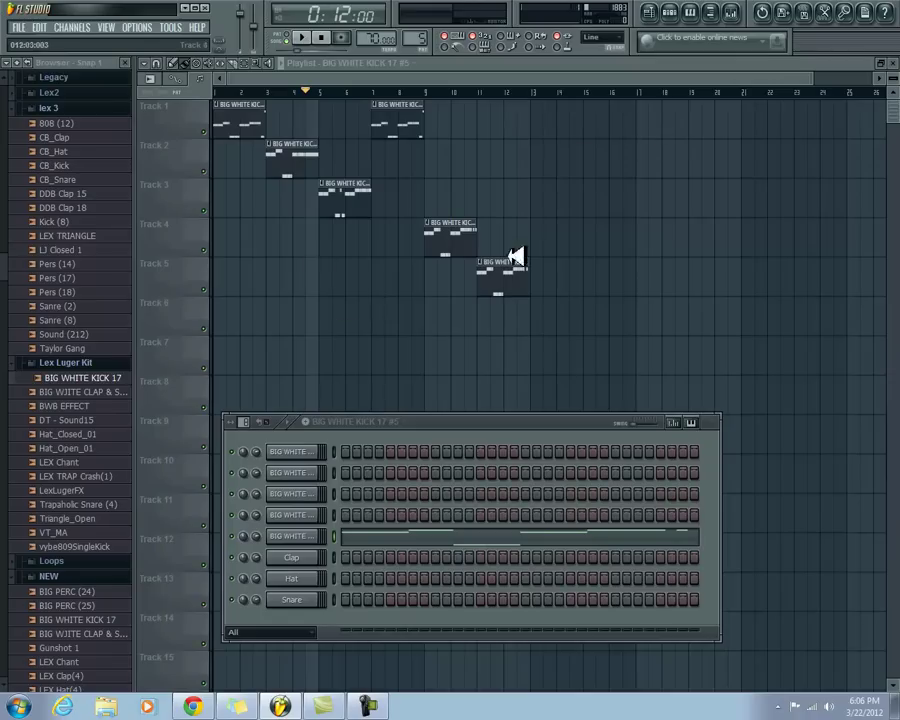
Set Crossfade loop to 2% for the BIG WHITE KICK 17 #4 channel and raise it slightly for the #5 channel
{"action": "left_click", "coordinate": [312, 450]}
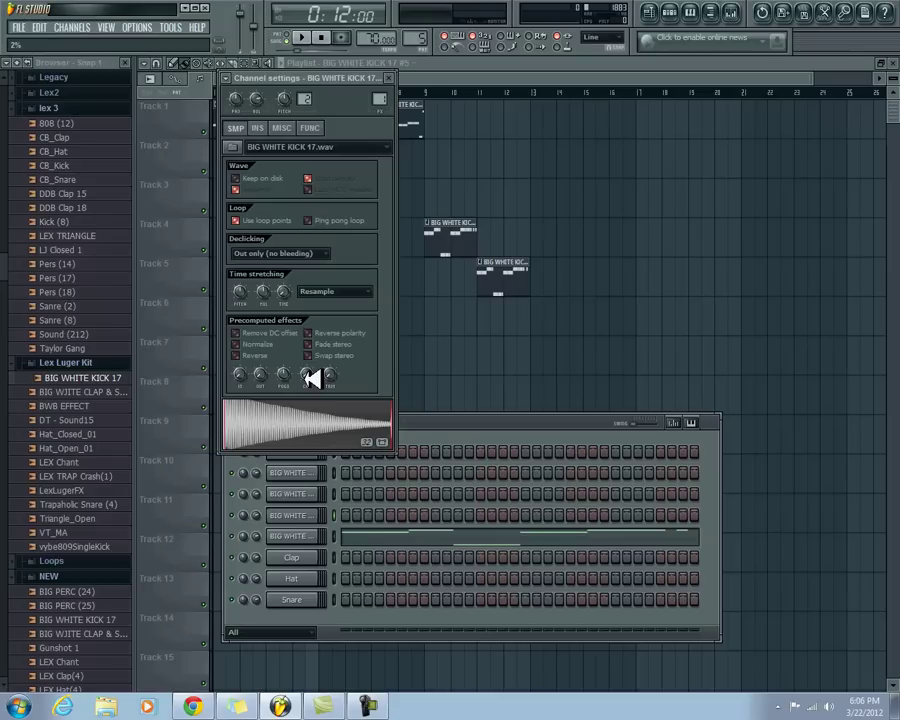
{"action": "left_click", "coordinate": [301, 534]}
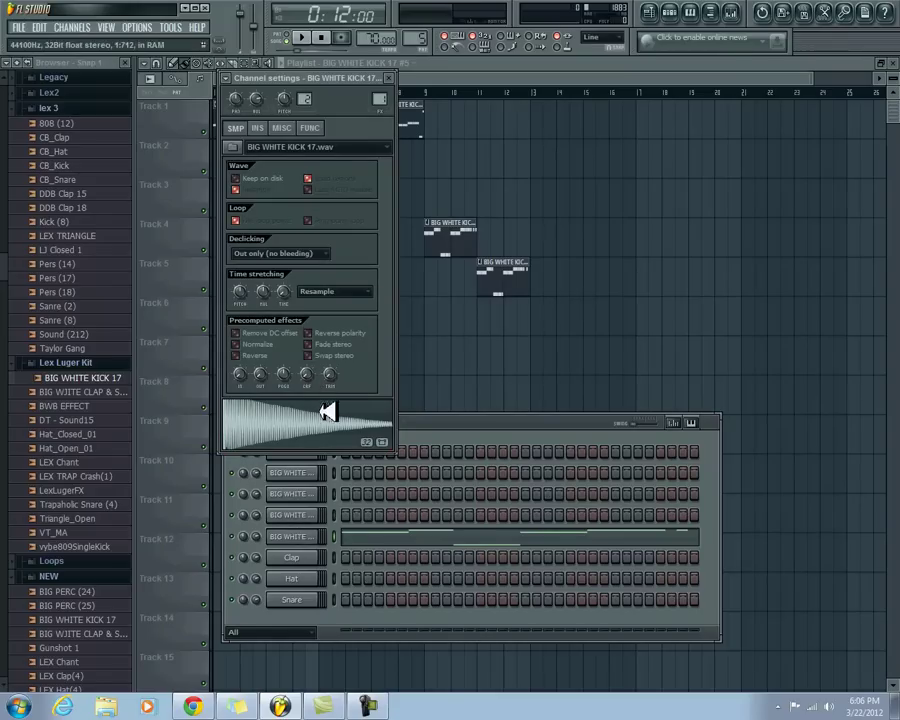
{"action": "left_click", "coordinate": [389, 77]}
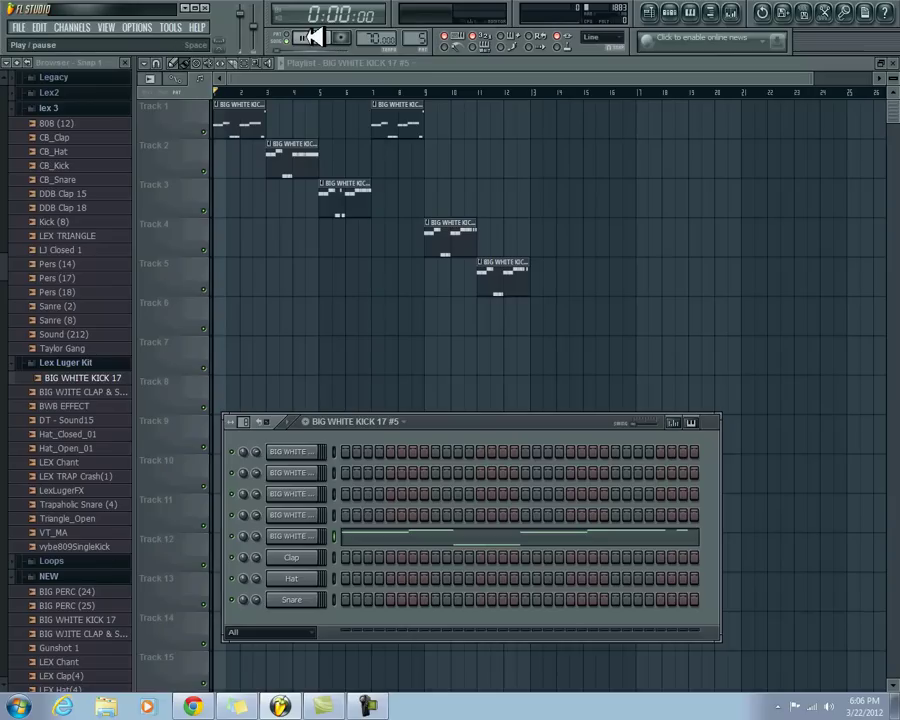
Play the kick arrangement in the playlist from the beginning
{"action": "left_click", "coordinate": [308, 37]}
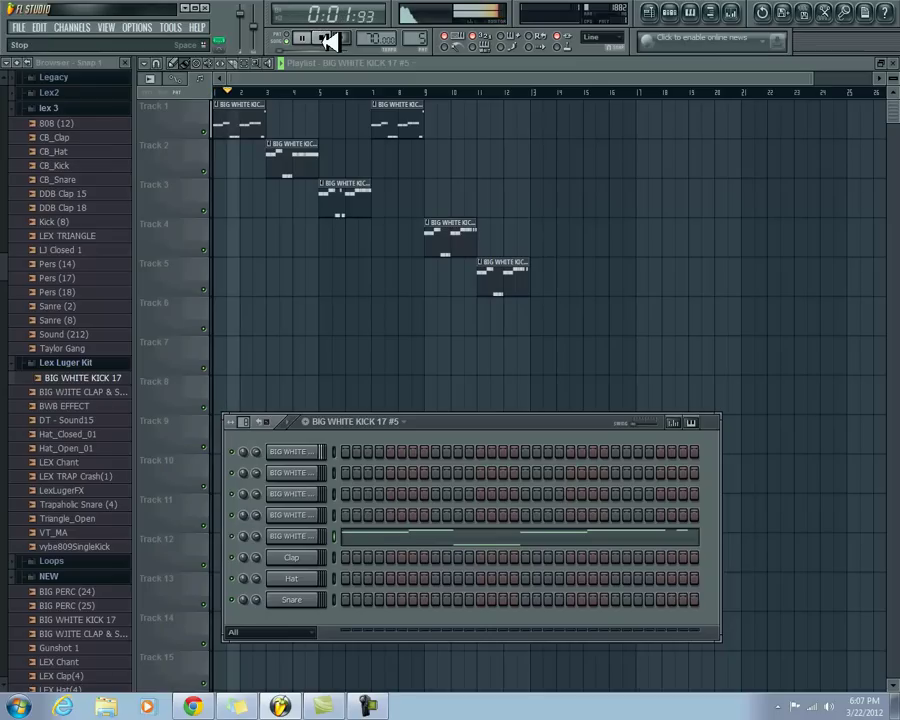
{"action": "left_click", "coordinate": [330, 41]}
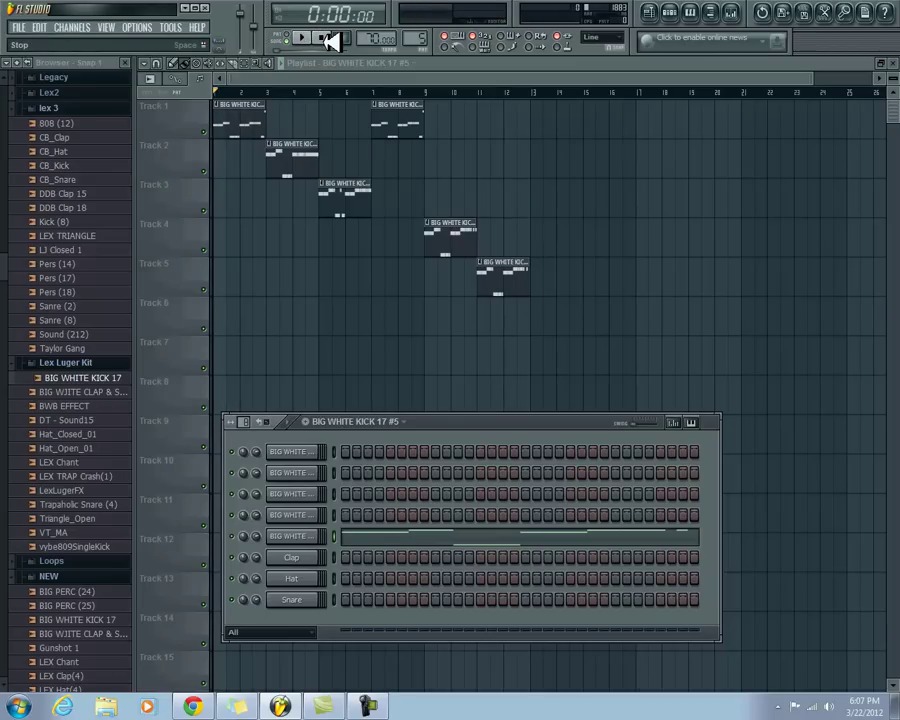
Link the BIG WHITE KICK 17 #5 channel to Insert 1 in the mixer
{"action": "left_click", "coordinate": [745, 10]}
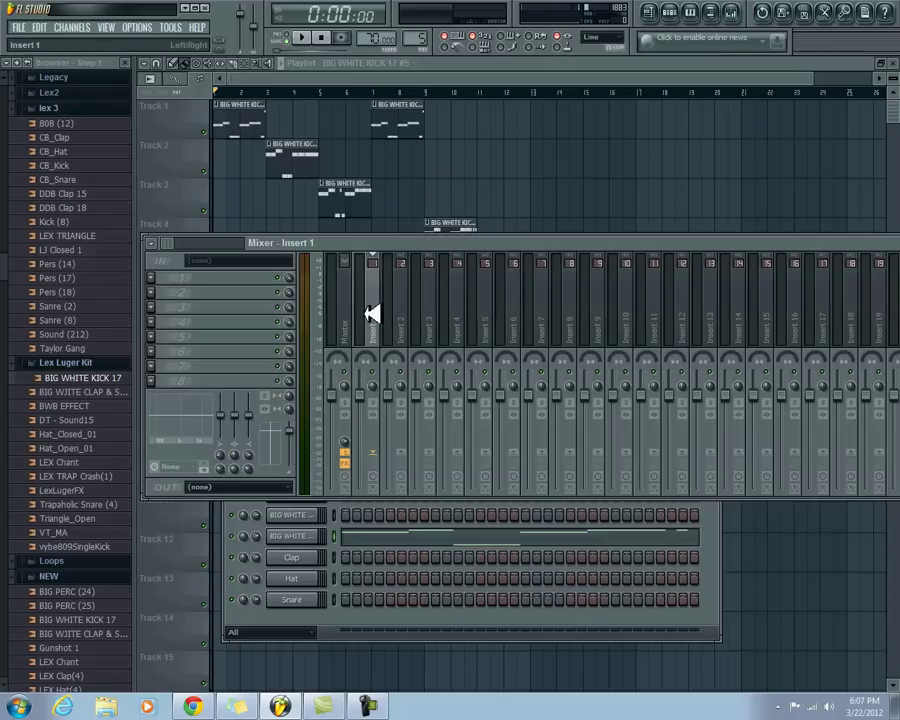
{"action": "right_click", "coordinate": [376, 252]}
{"action": "mouse_move", "coordinate": [440, 301]}
{"action": "left_click", "coordinate": [560, 301]}
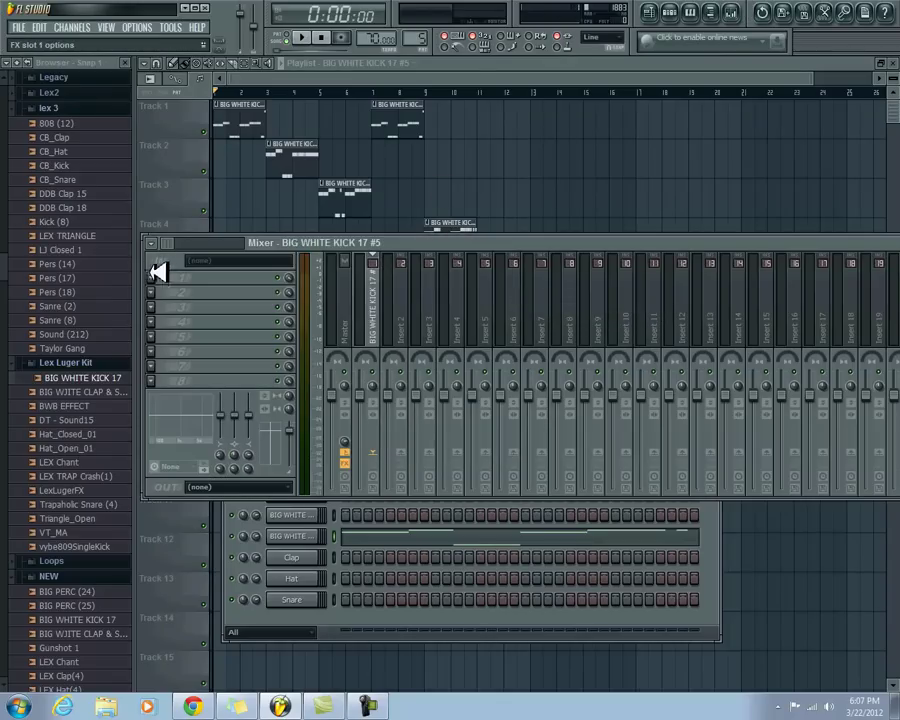
Load EQUO in the first effect slot of the BIG WHITE KICK 17 #5 mixer track and raise some lower bands of its curve
{"action": "left_click", "coordinate": [153, 264]}
{"action": "left_click", "coordinate": [316, 115]}
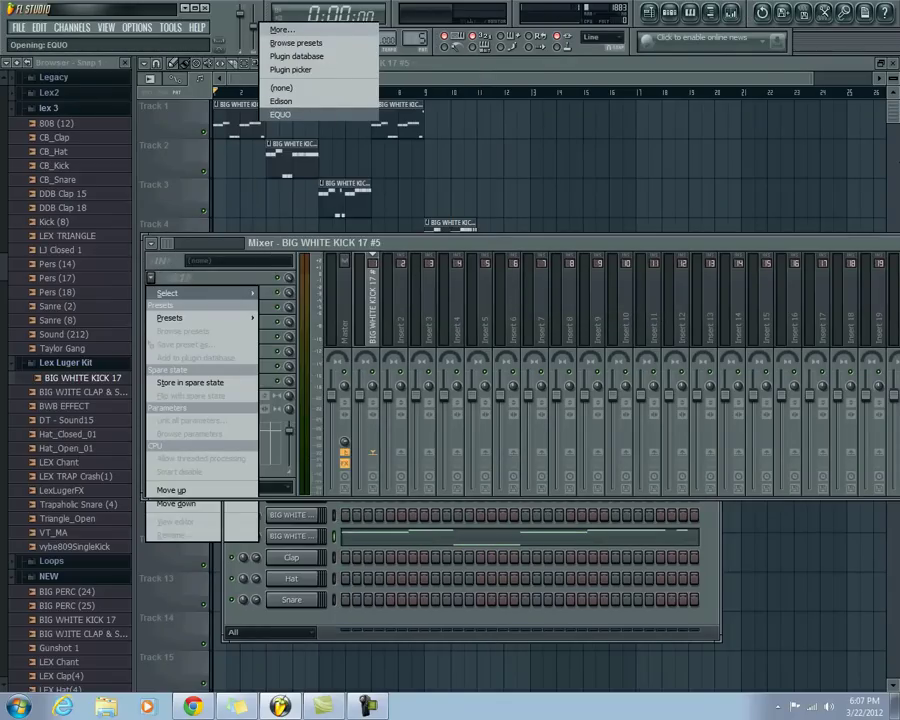
{"action": "left_click", "coordinate": [653, 235]}
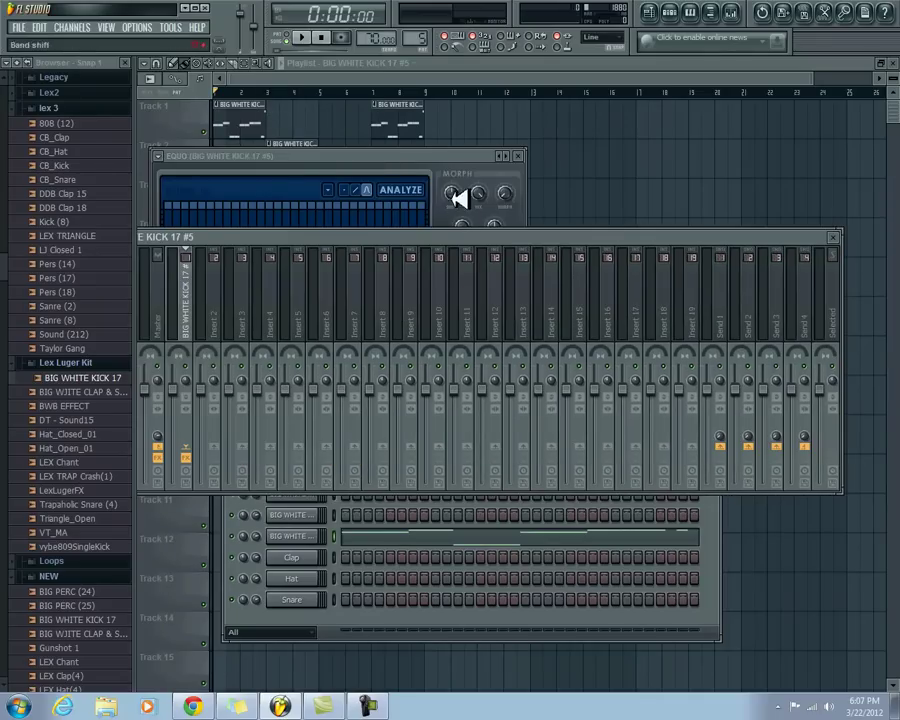
{"action": "left_click", "coordinate": [360, 185]}
{"action": "left_click_drag", "start_coordinate": [482, 150], "coordinate": [512, 104]}
{"action": "mouse_move", "coordinate": [254, 194]}
{"action": "left_mouse_down"}
{"action": "mouse_move", "coordinate": [224, 186]}
{"action": "mouse_move", "coordinate": [265, 170]}
{"action": "left_mouse_up"}
{"action": "left_click", "coordinate": [541, 110]}
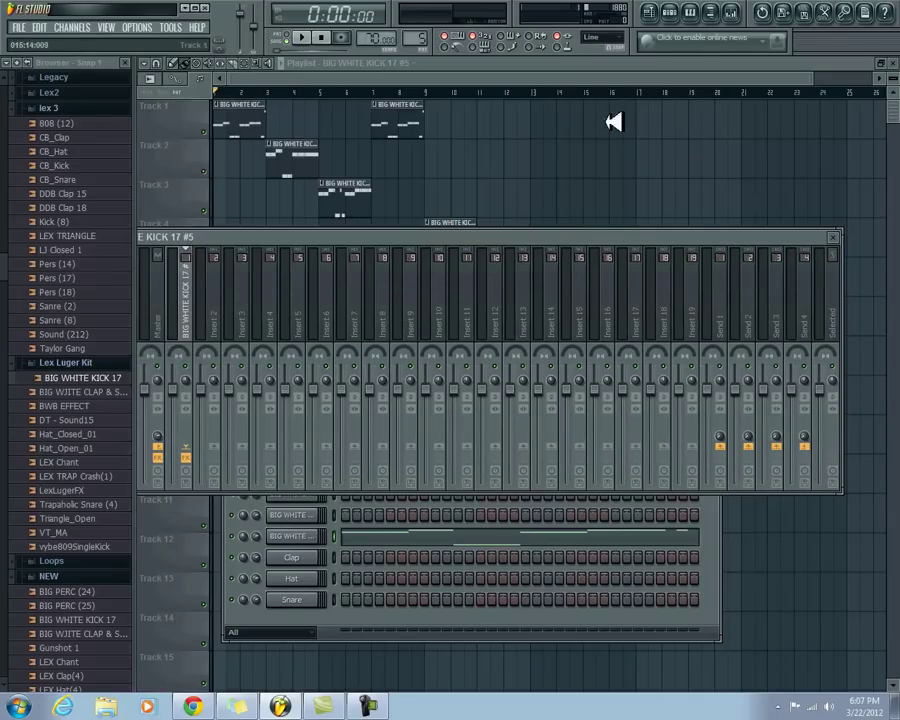
Clear the mixer and step sequencer from view and preview the BIG WHITE KICK 17 sample from the Lex Luger Kit folder
{"action": "left_click", "coordinate": [834, 237]}
{"action": "left_click", "coordinate": [671, 12]}
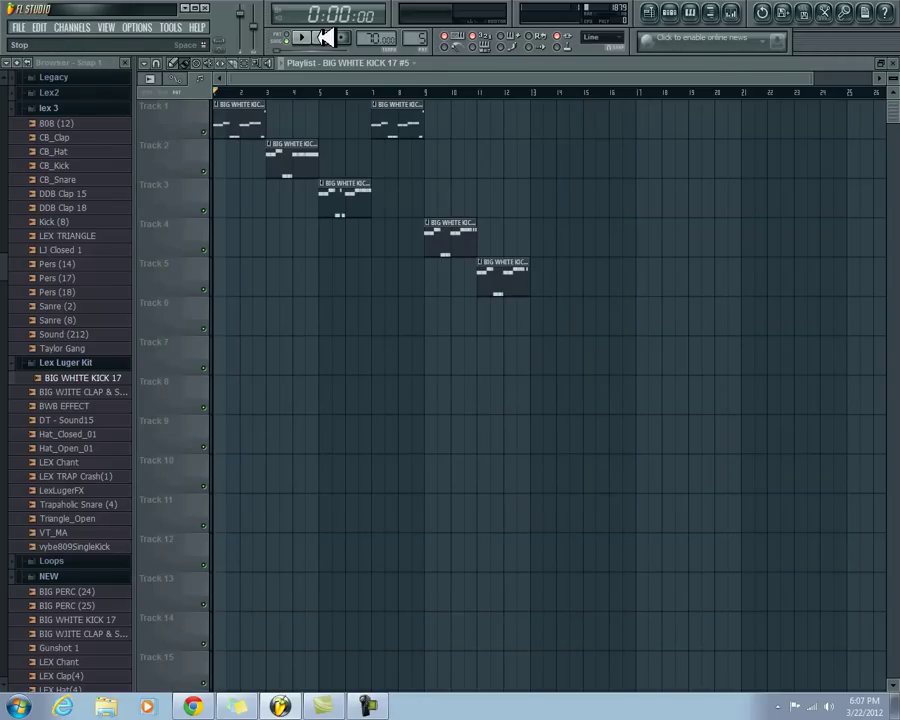
{"action": "left_click", "coordinate": [93, 378]}
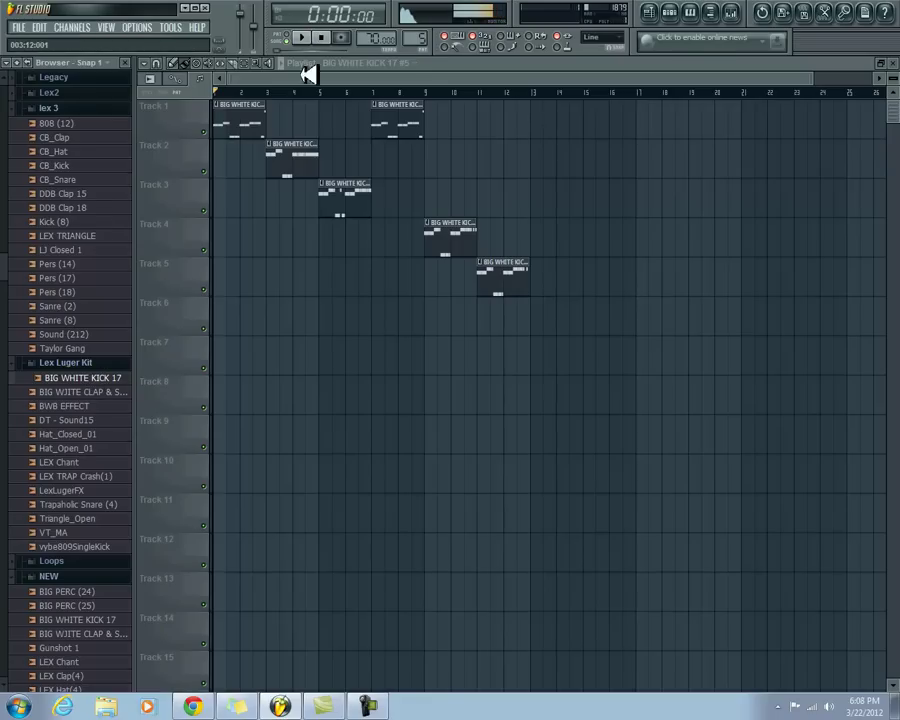